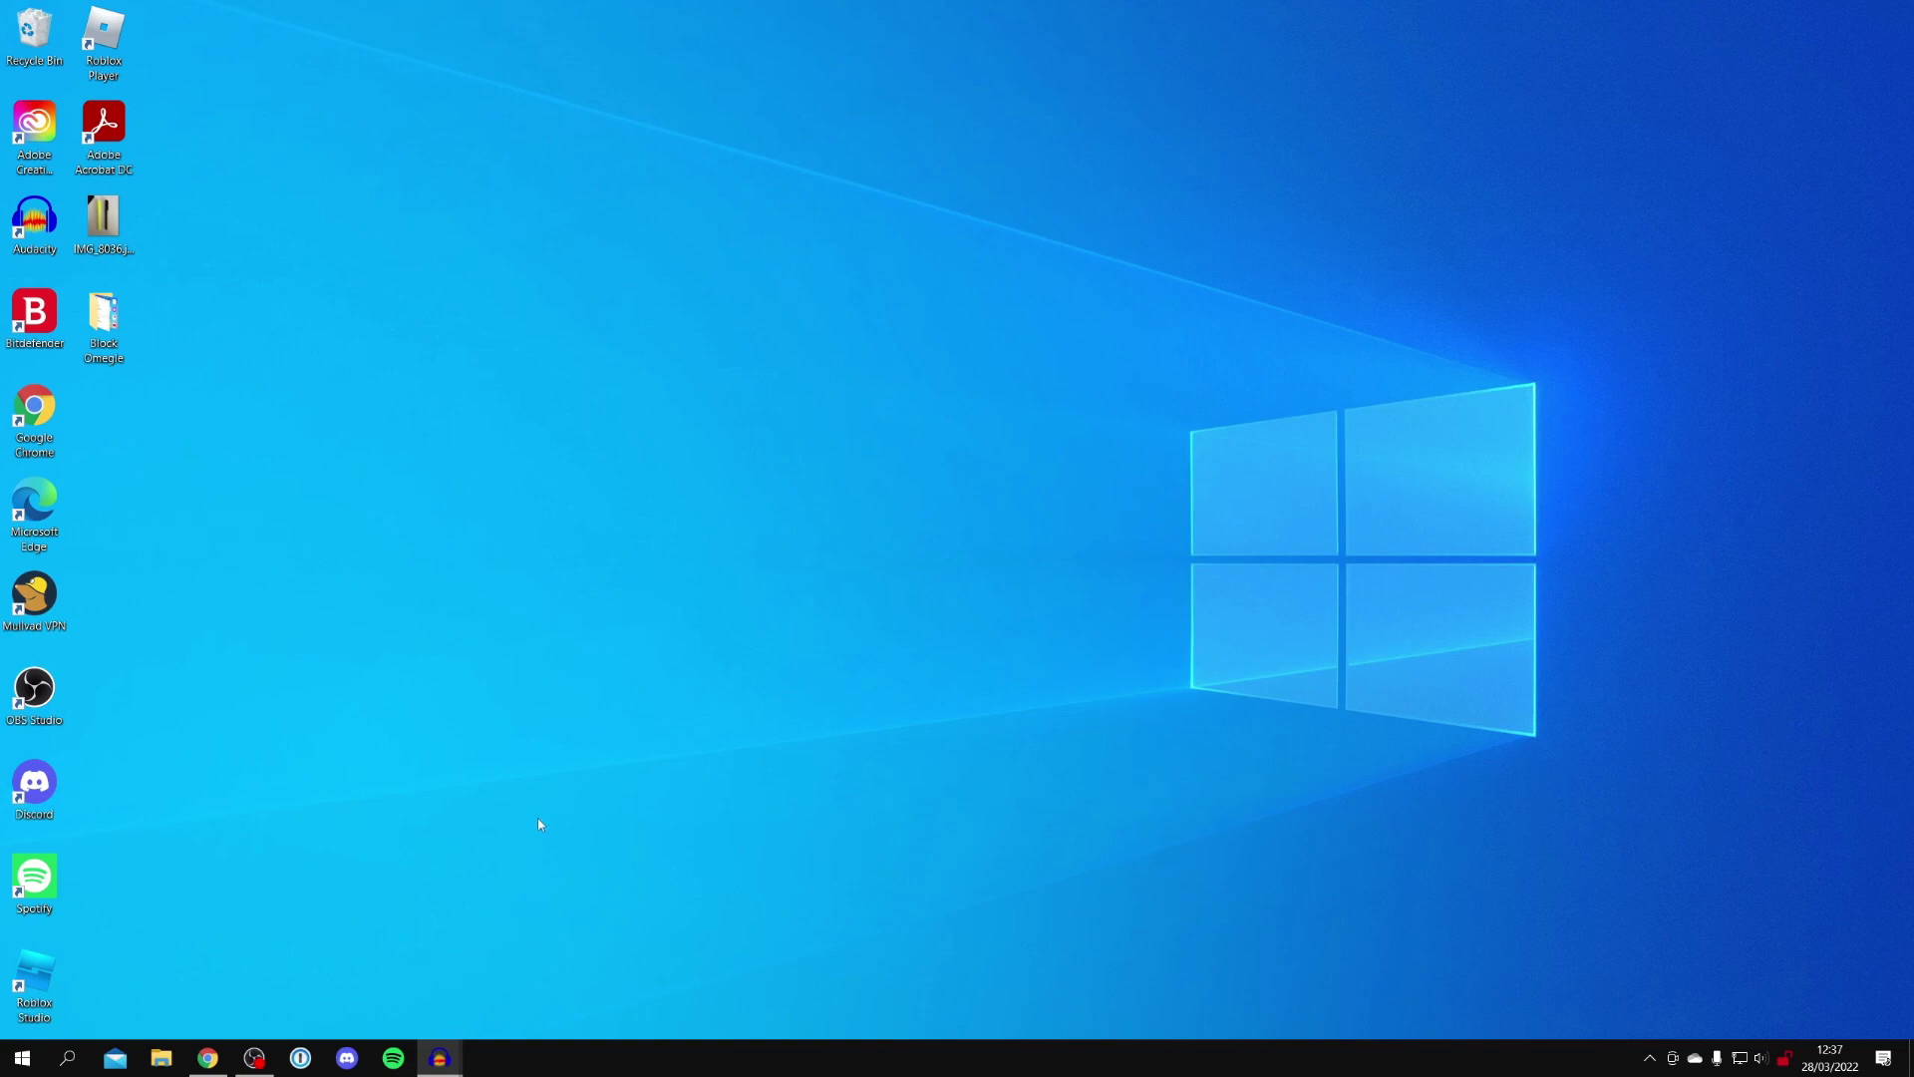
- Search Google for audacity in Chrome, with audacityteam.org as the top result
left_click(209, 1059)
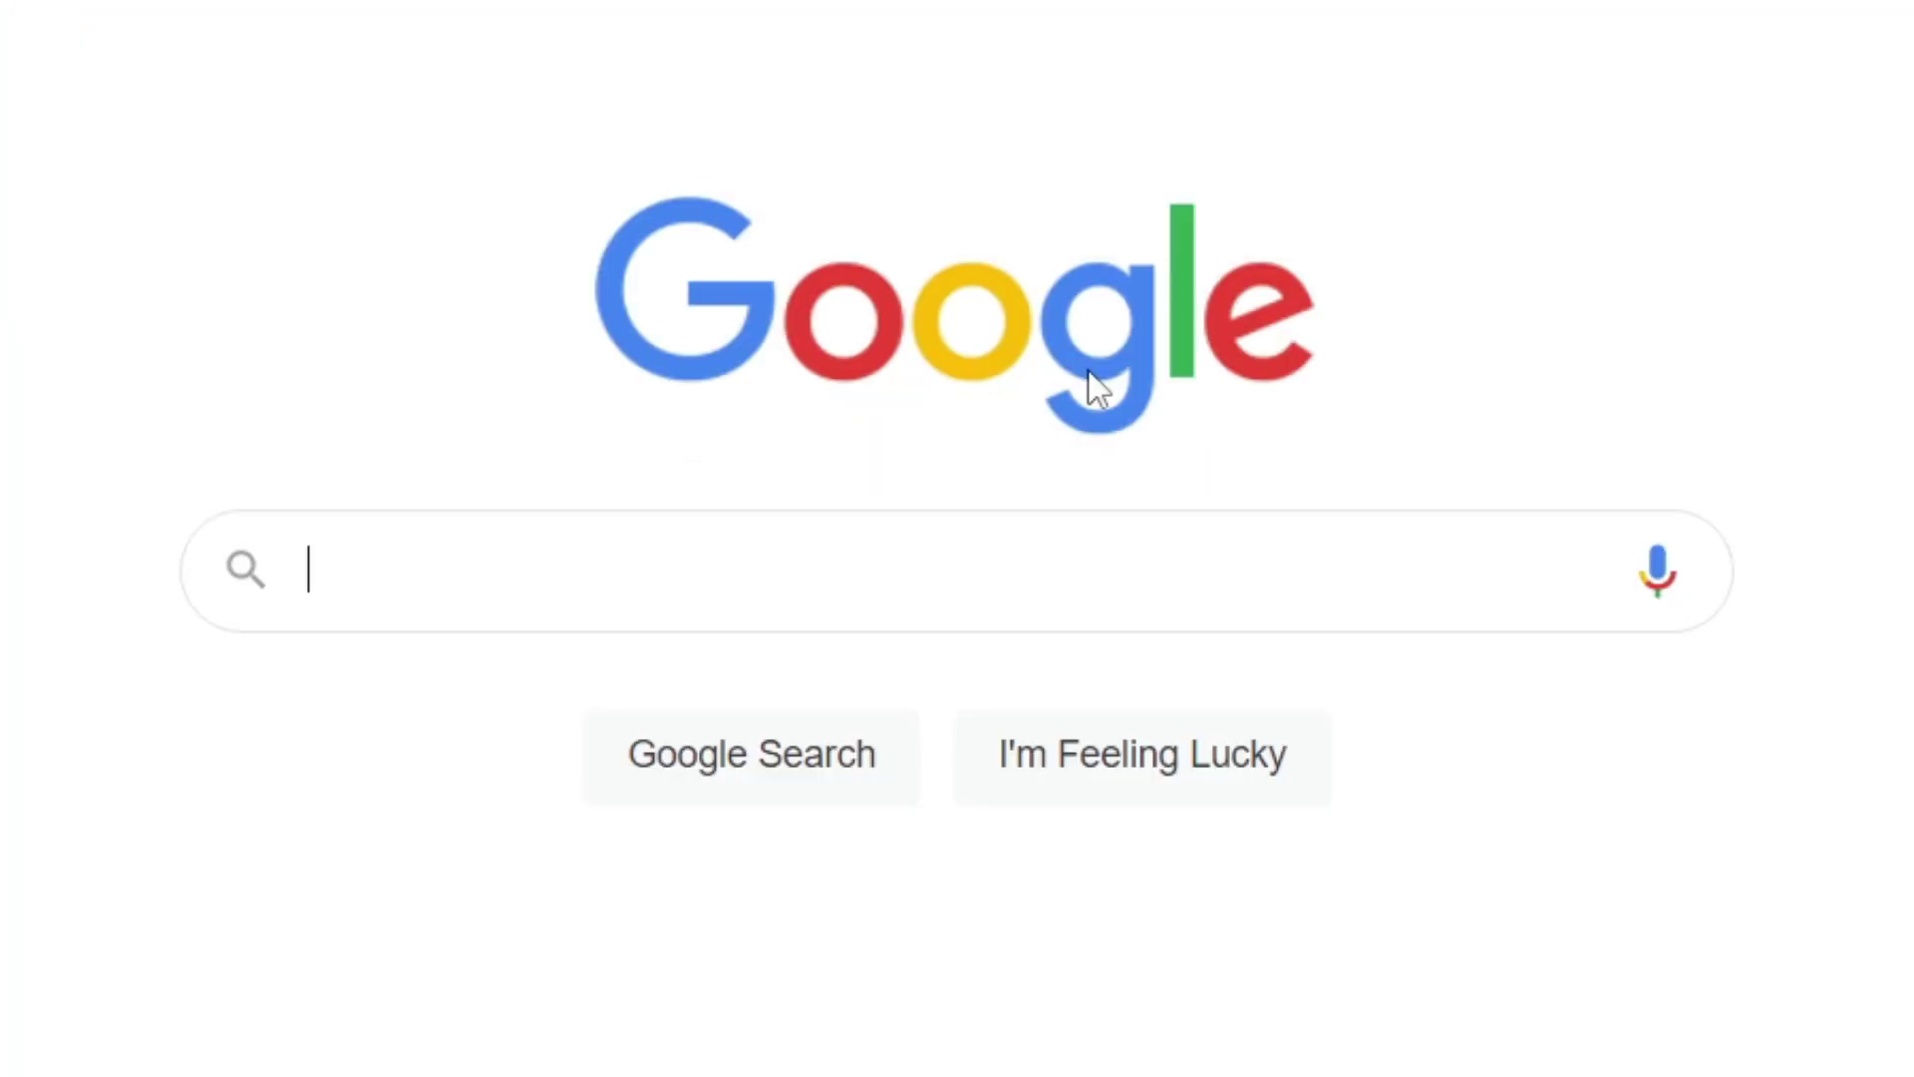
type("audaci")
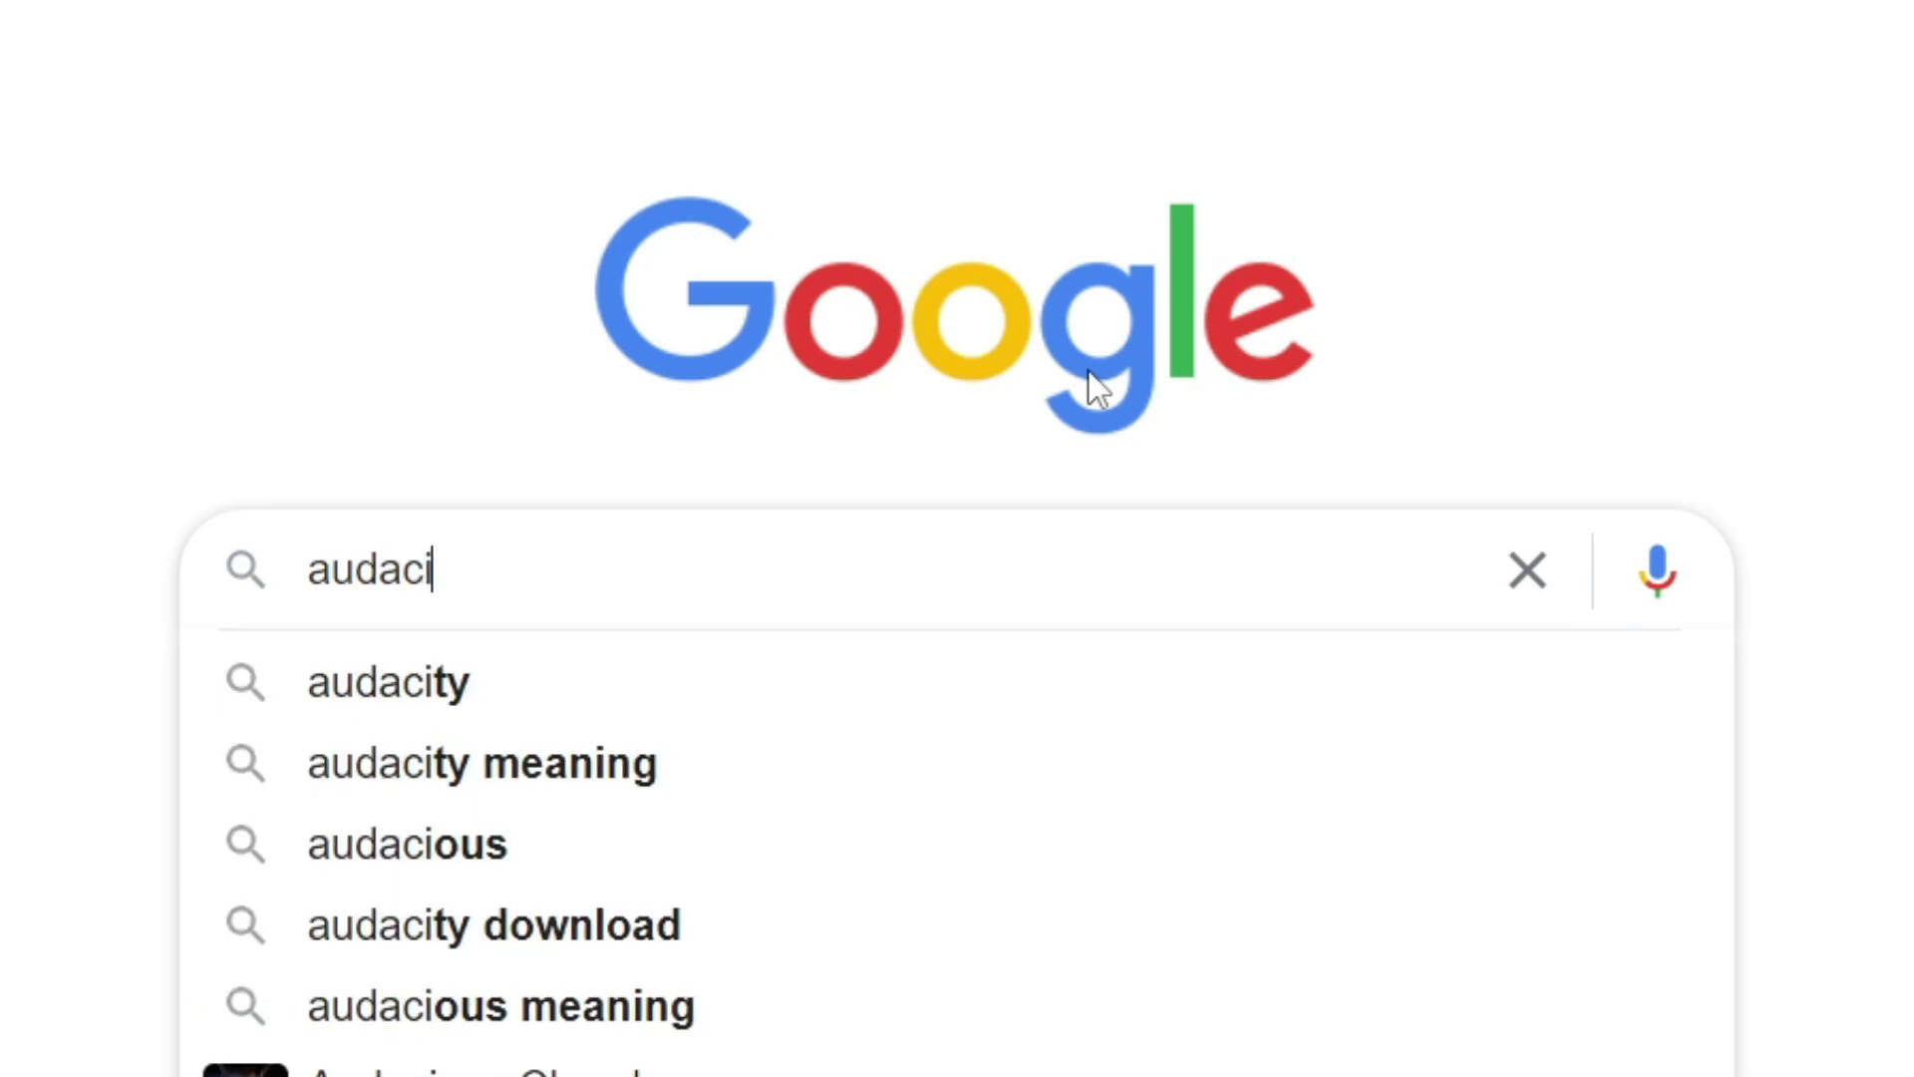
type("ty")
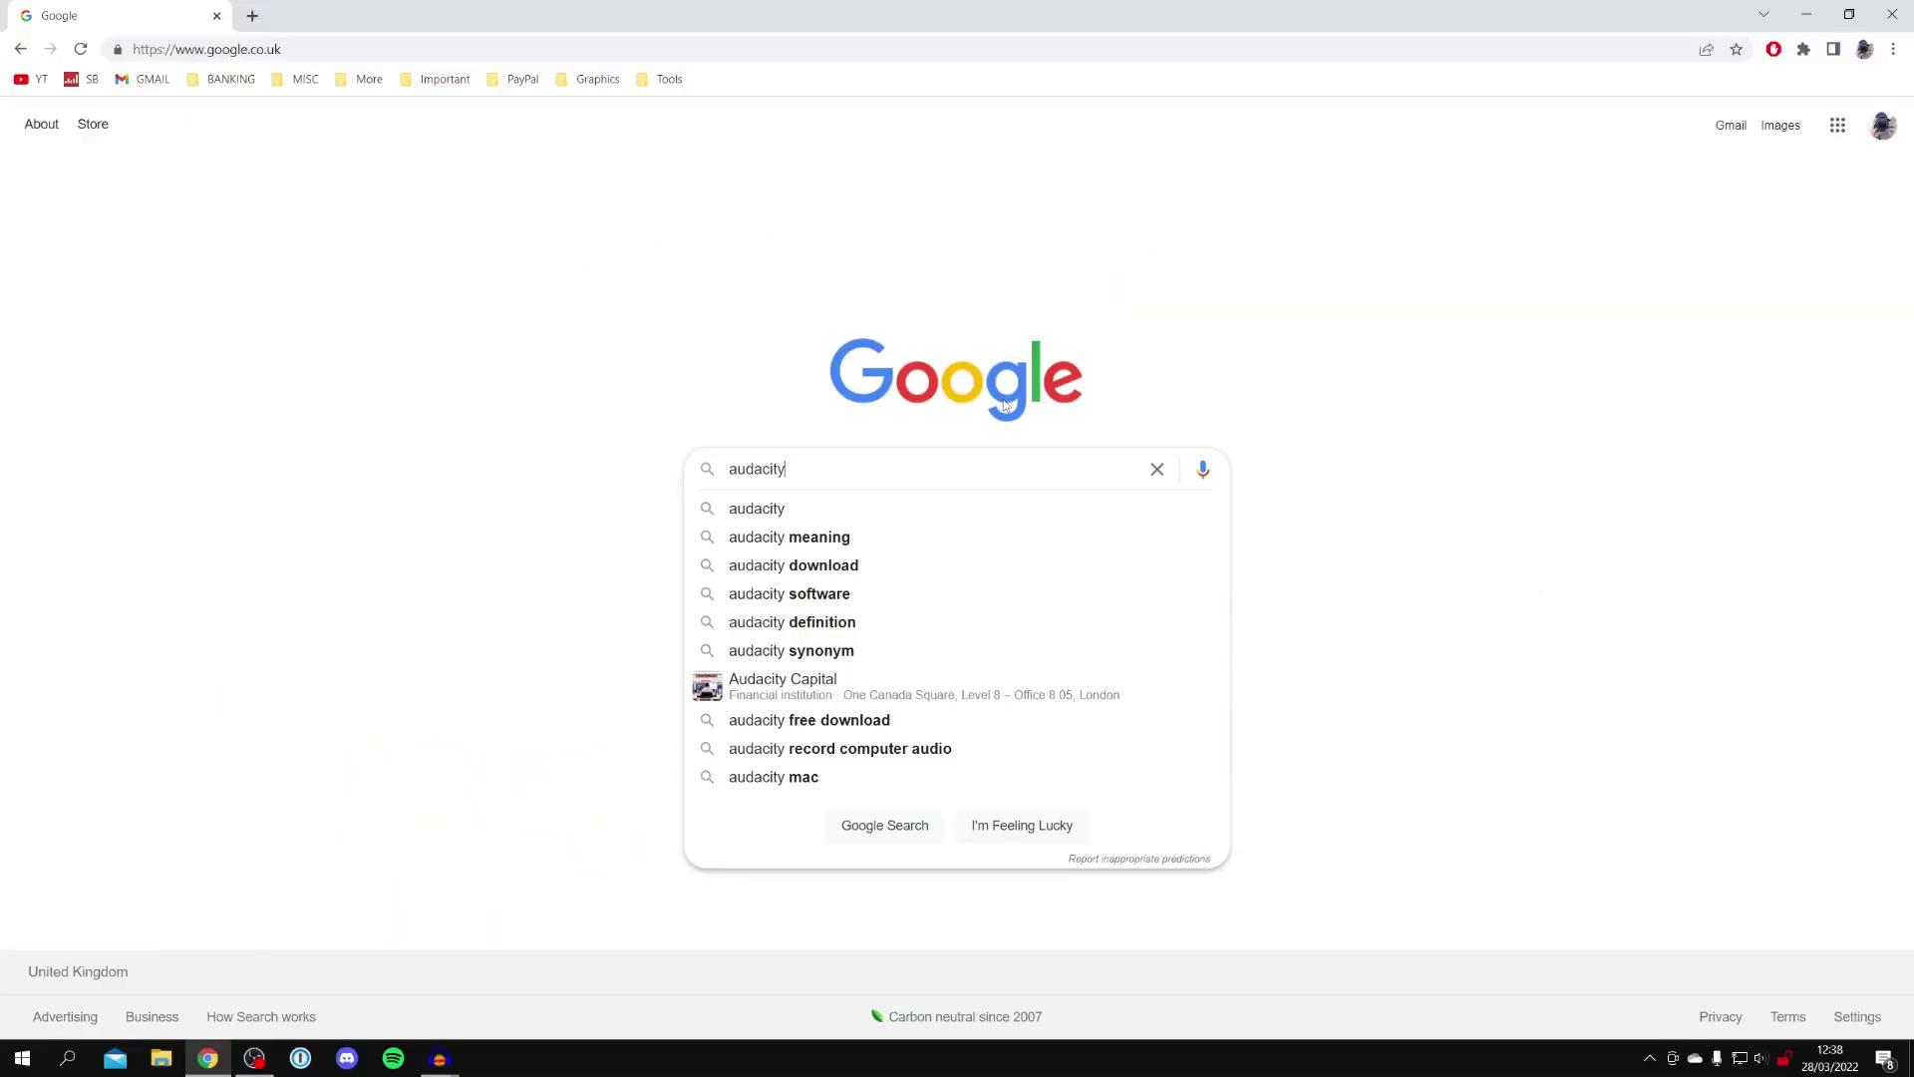
key("Return")
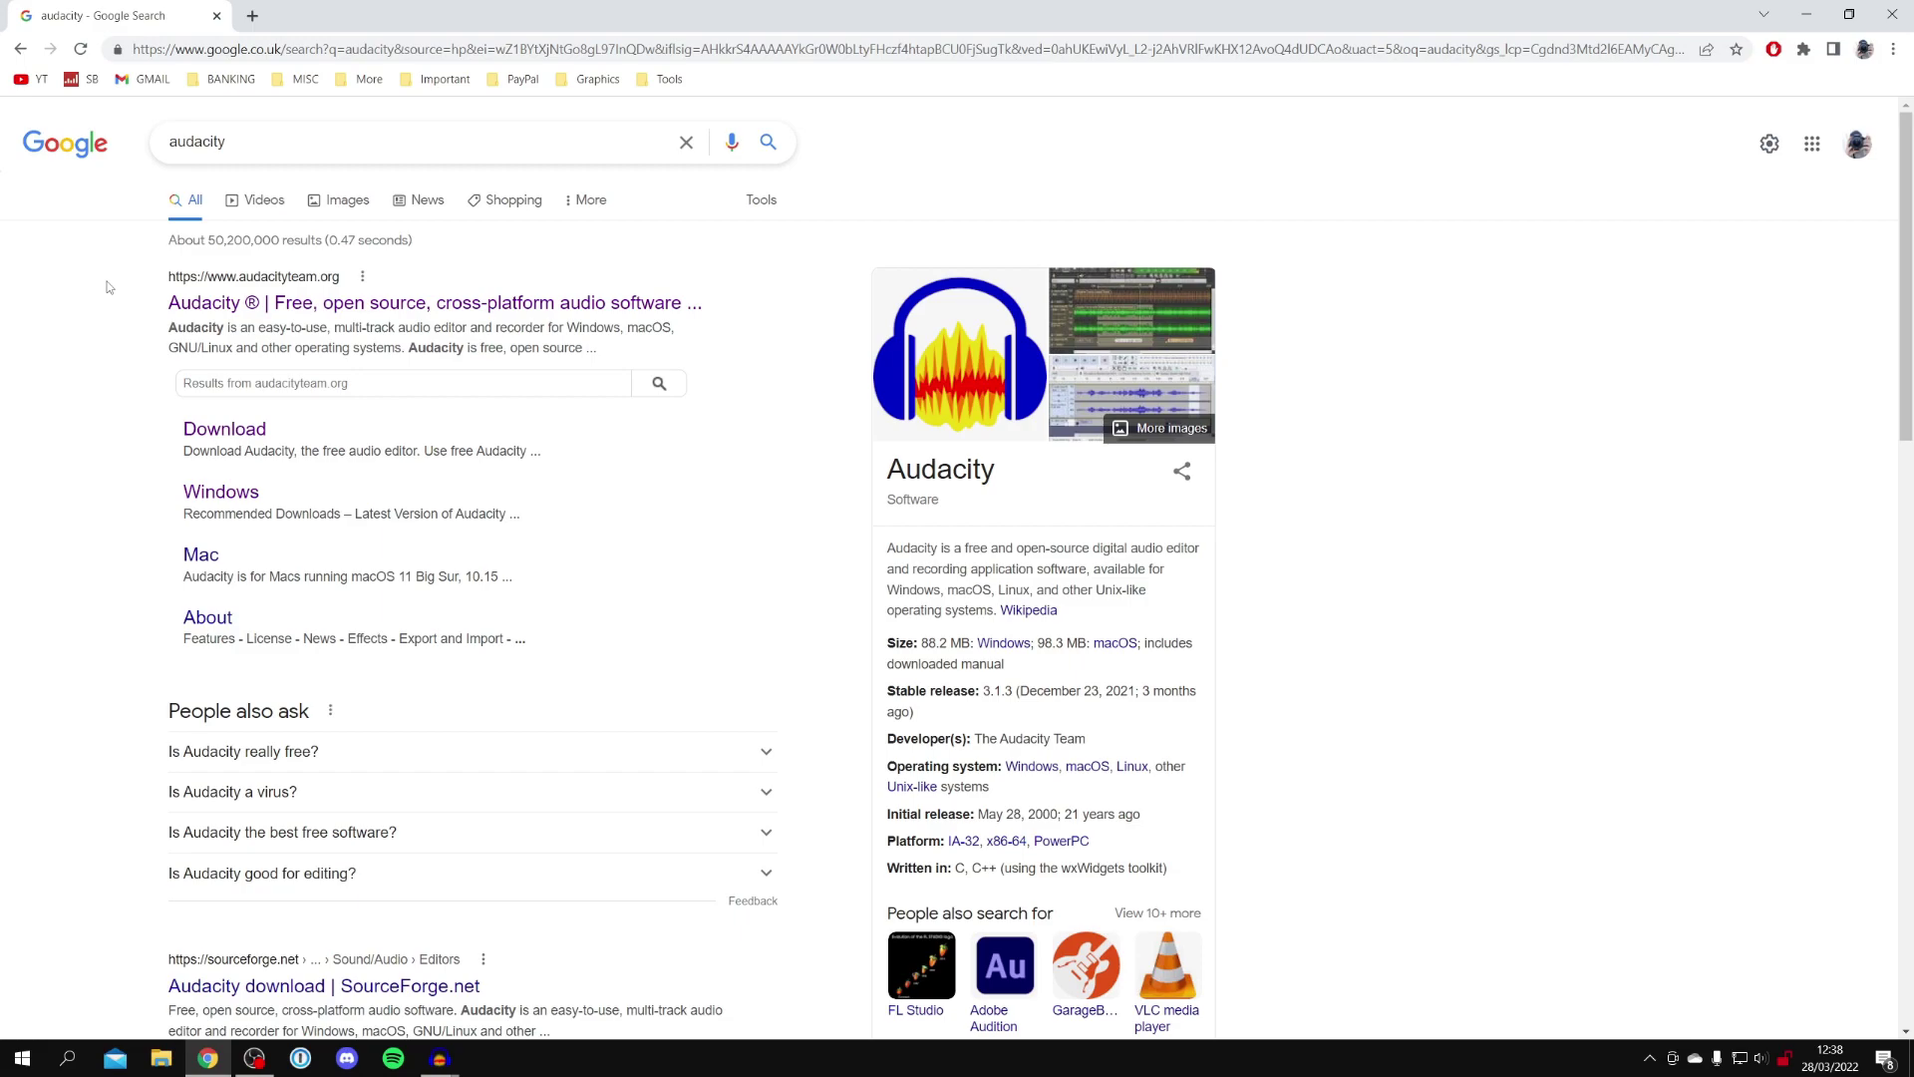
- Go from audacityteam.org through Download Audacity to the FossHub download page
left_click(299, 303)
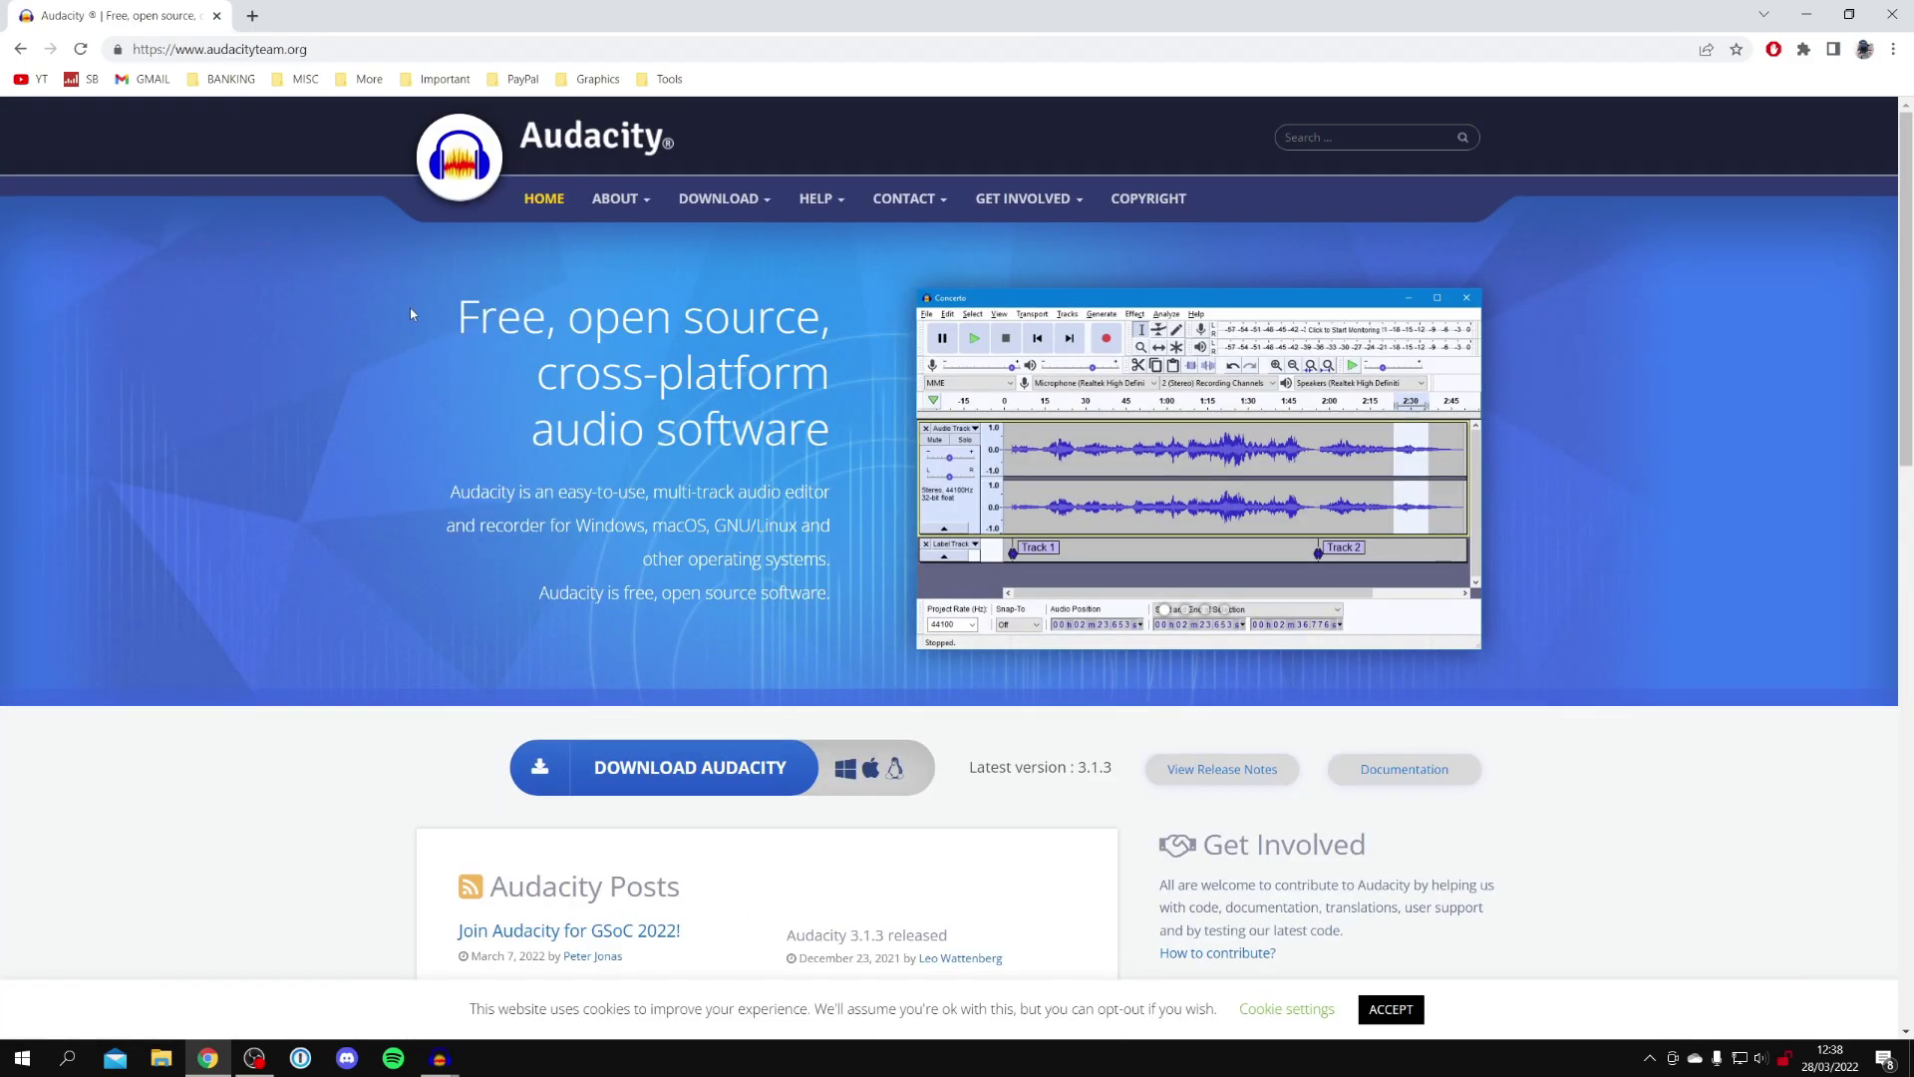
scroll(410, 307, "down", 2)
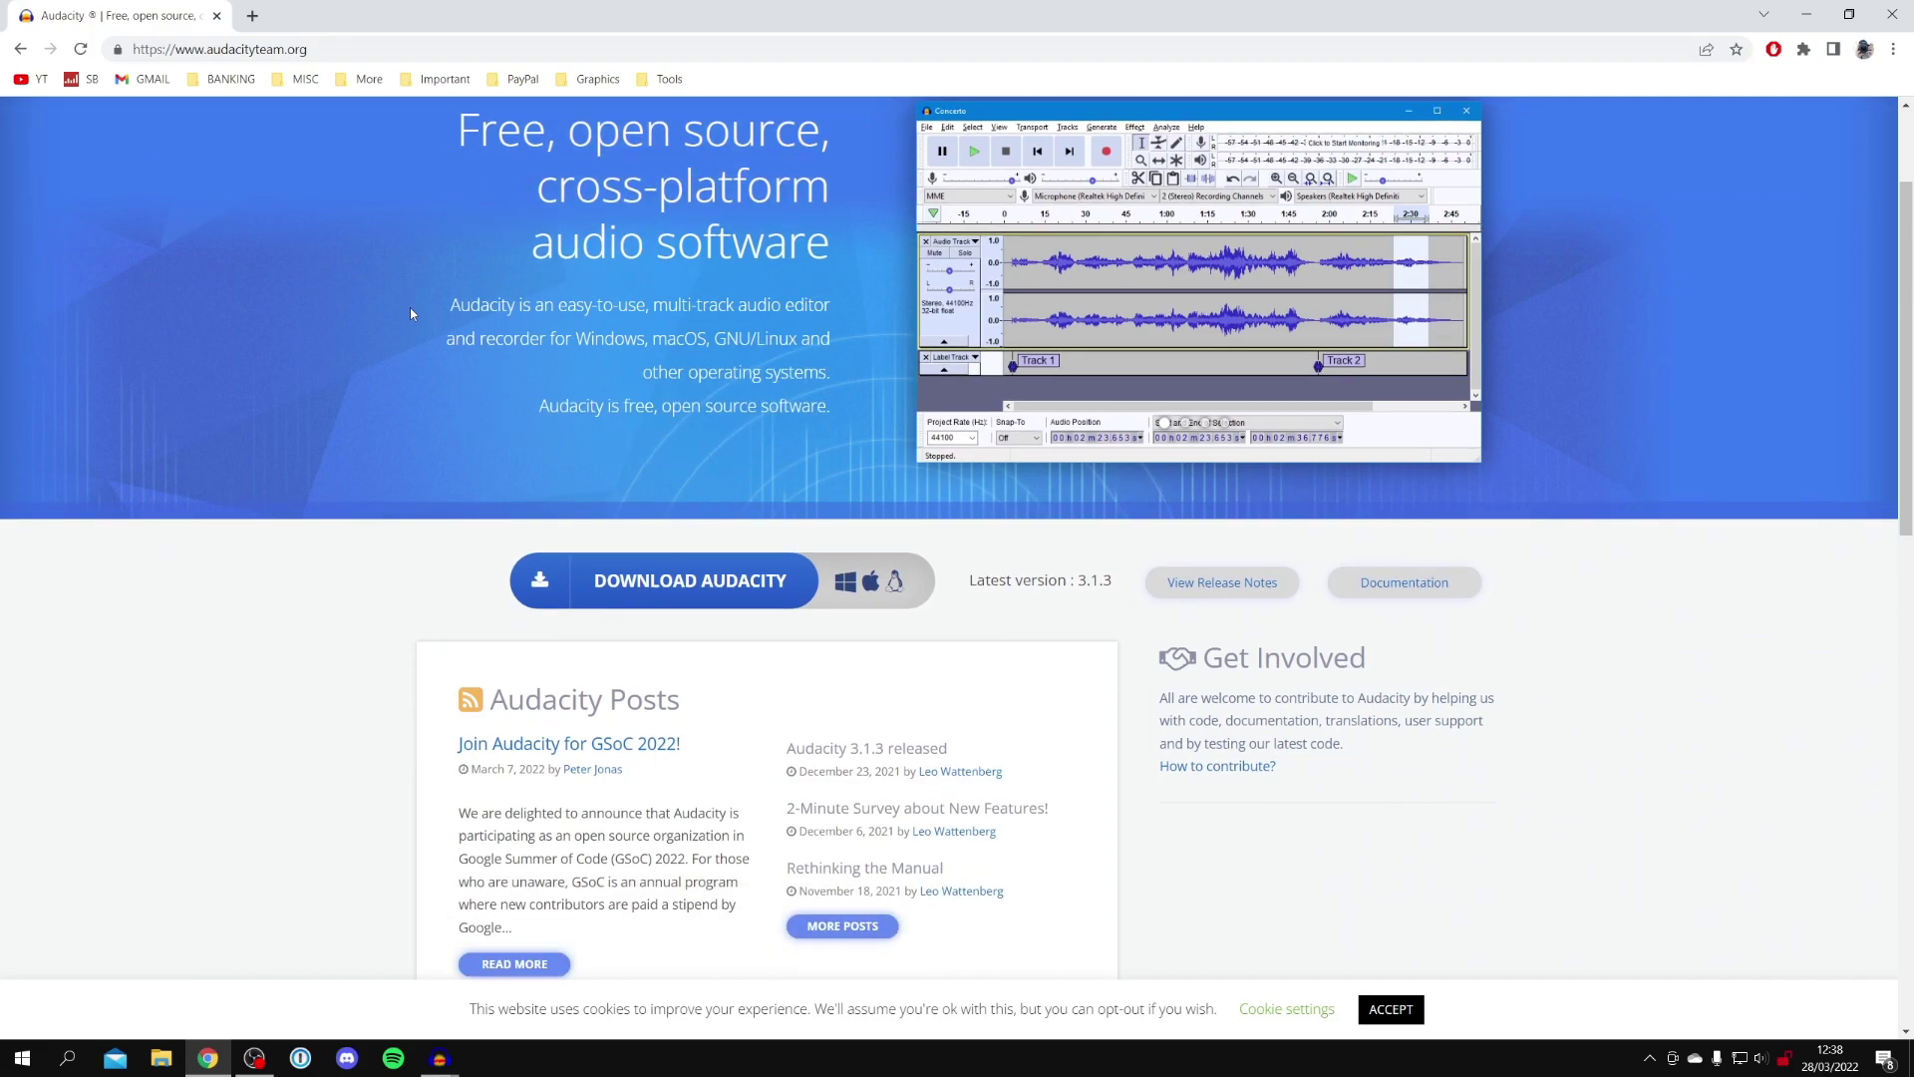
left_click(618, 591)
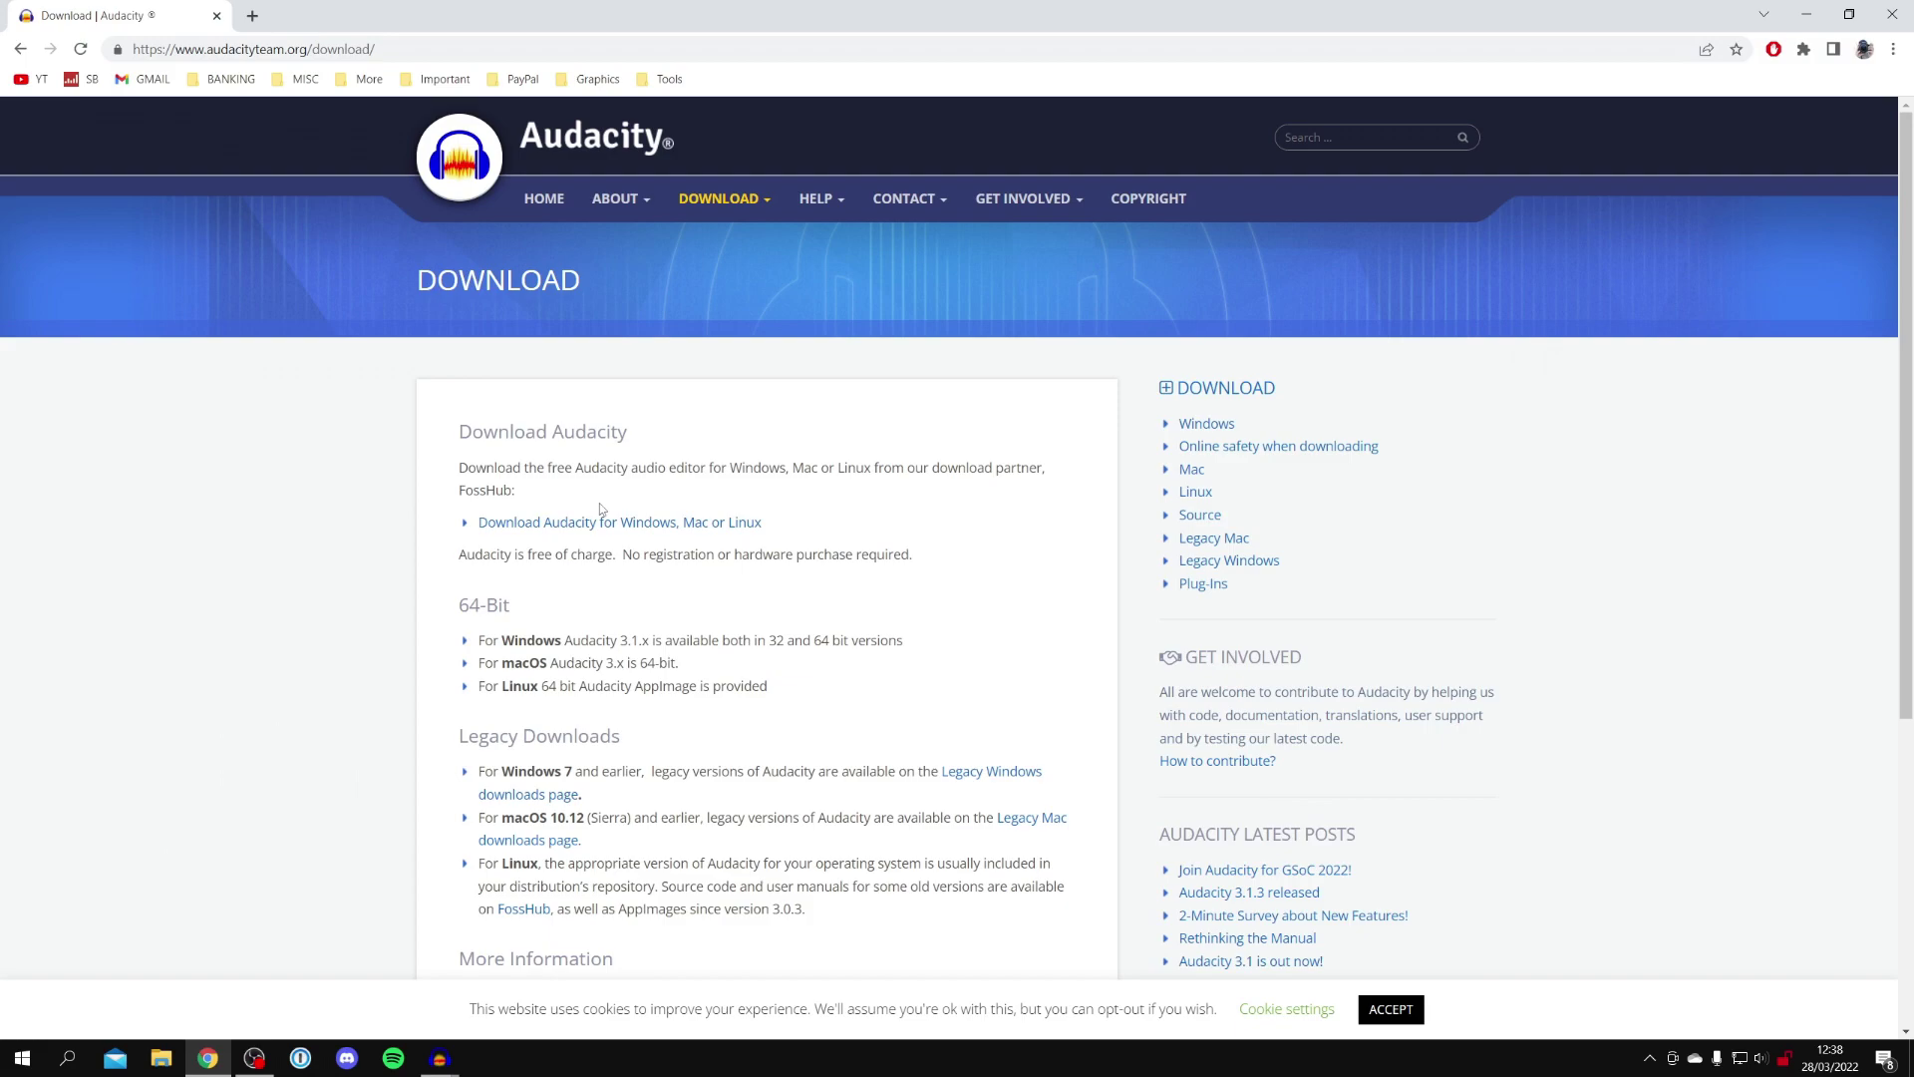
scroll(599, 503, "down", 2)
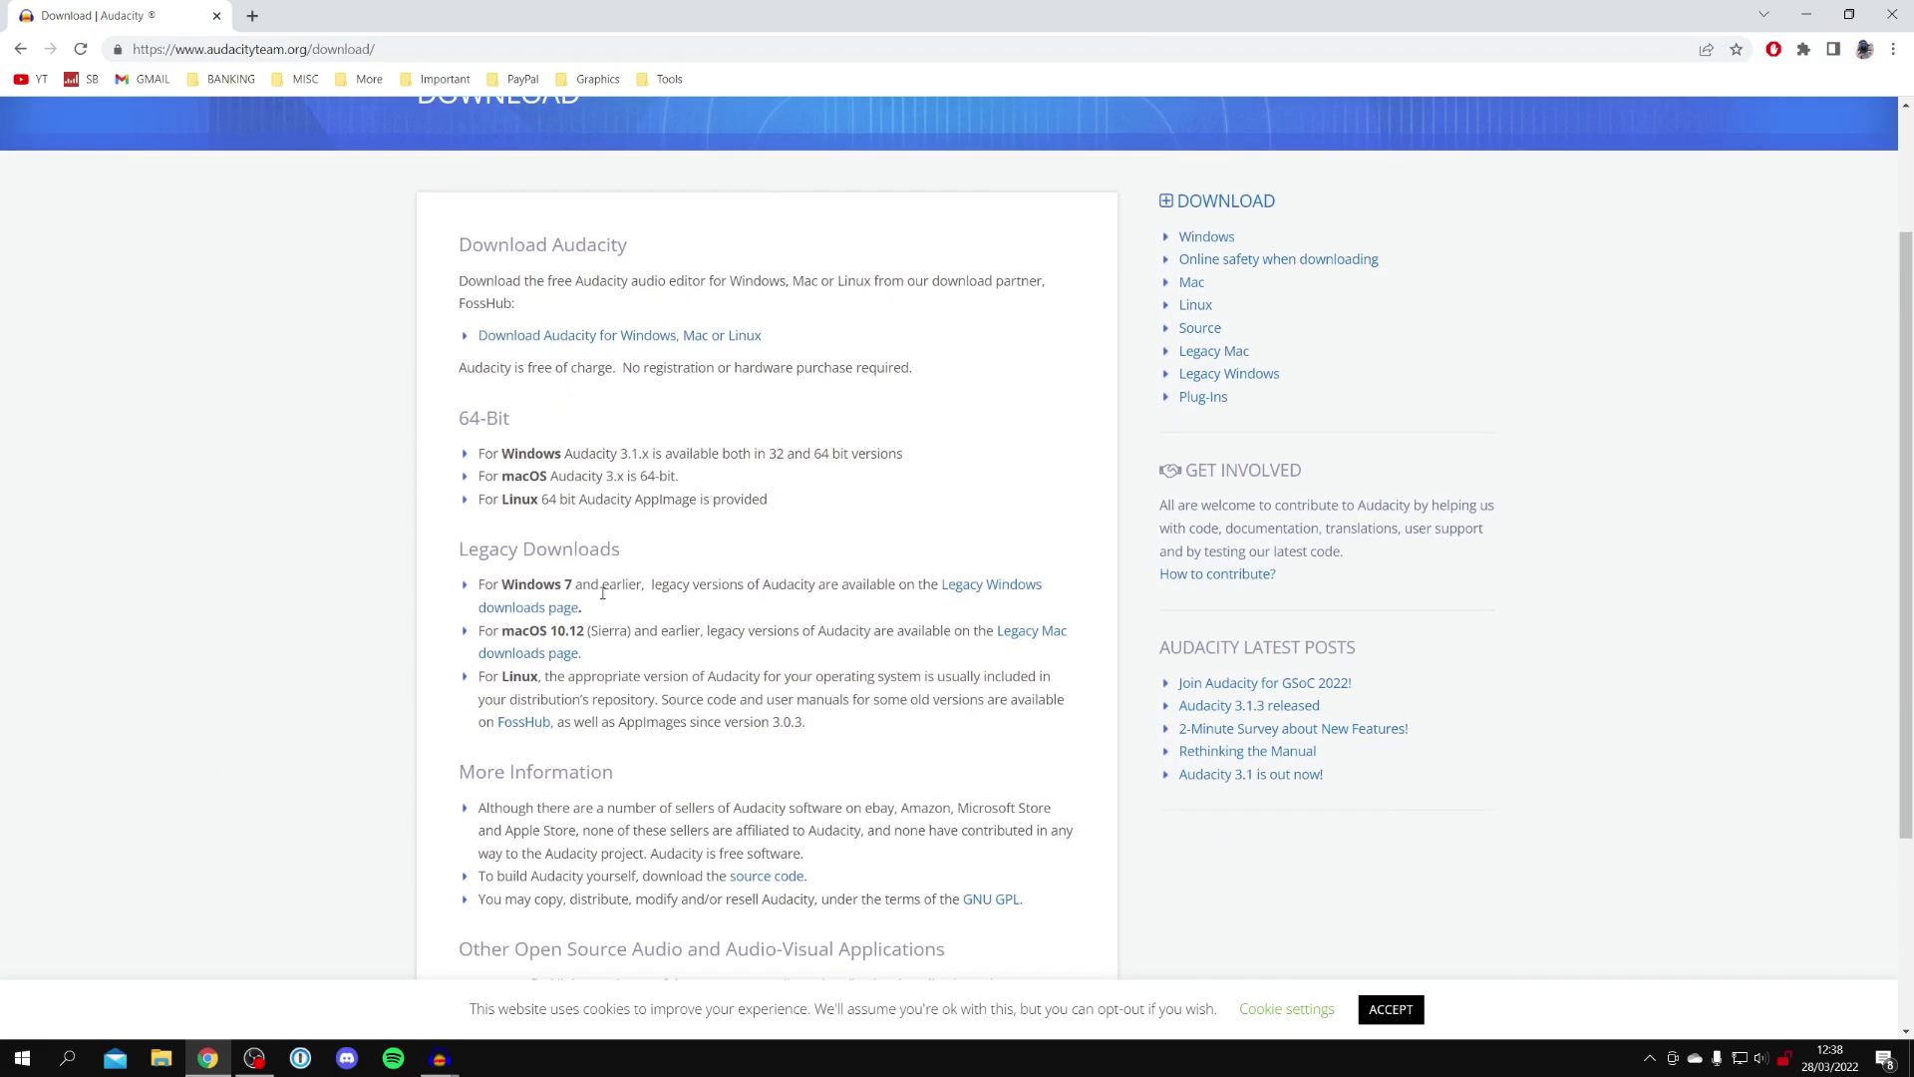
left_click(560, 335)
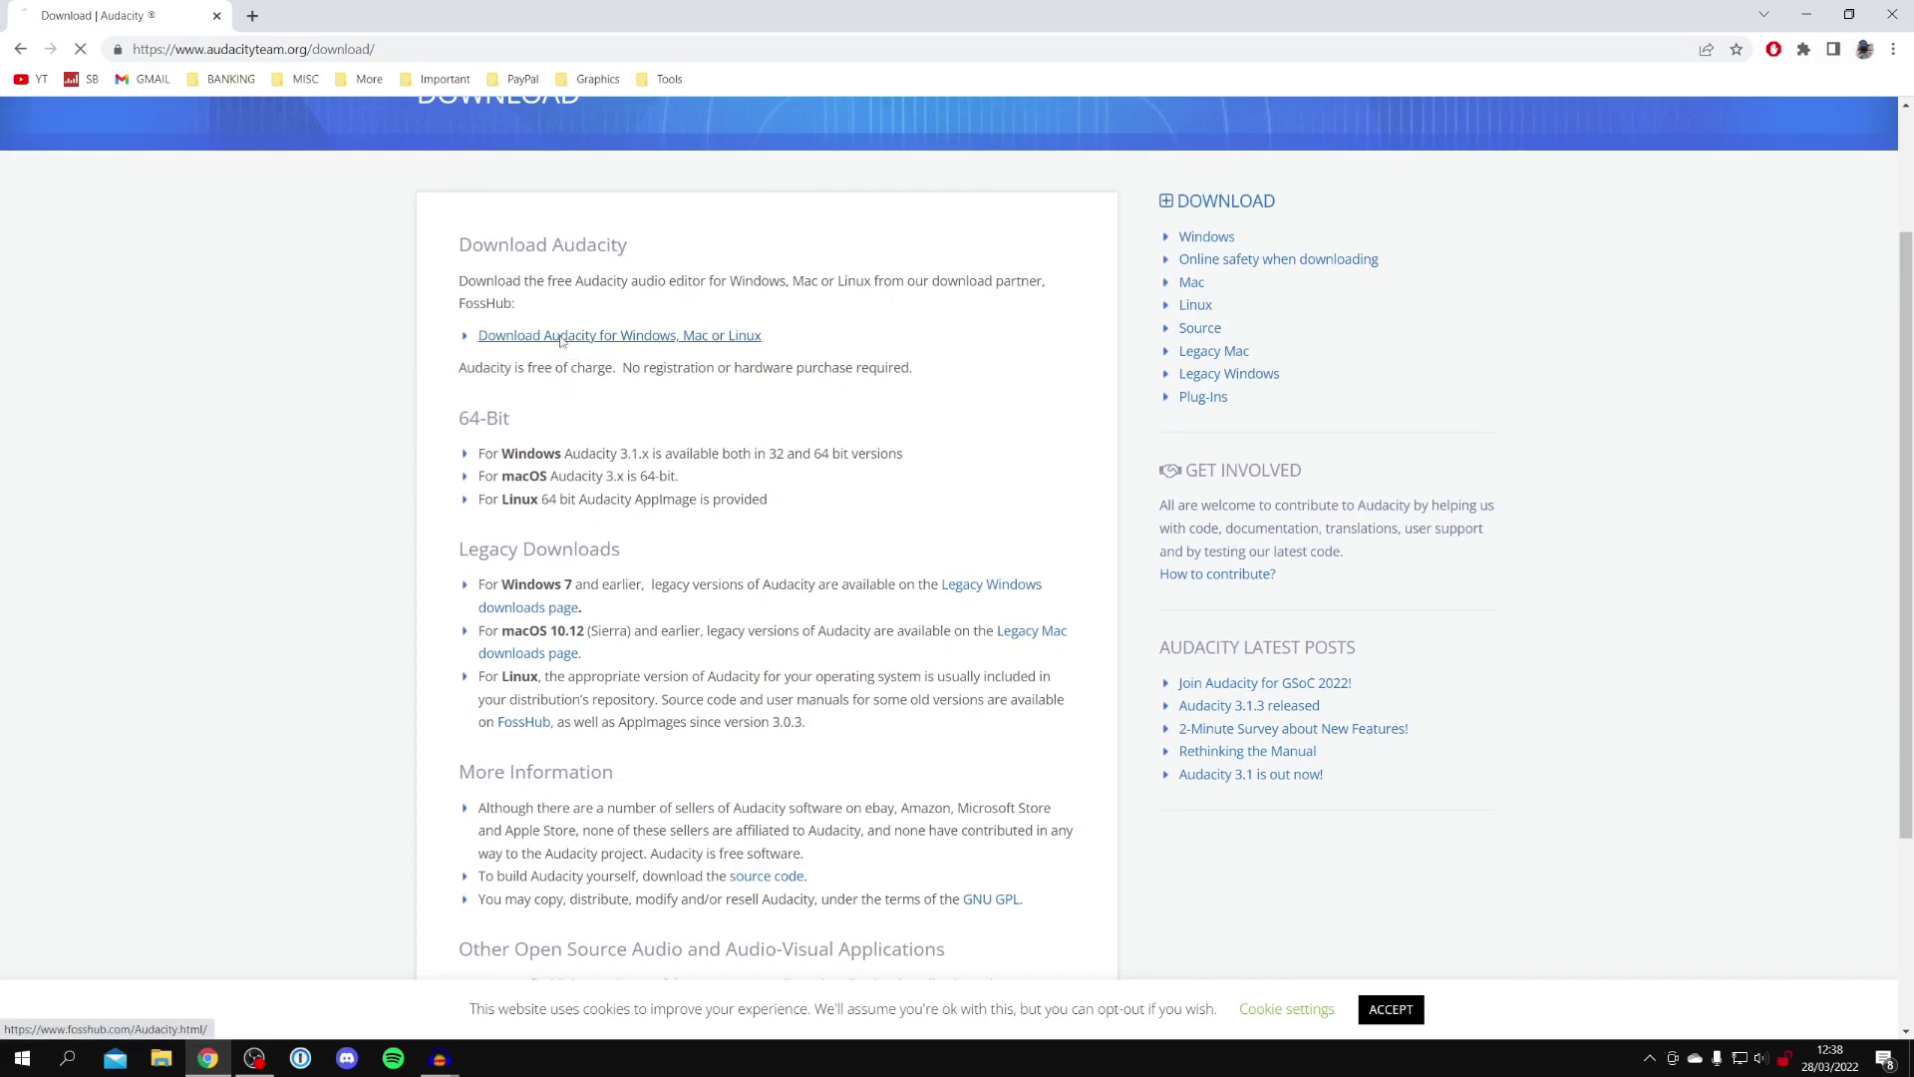
scroll(877, 471, "down", 2)
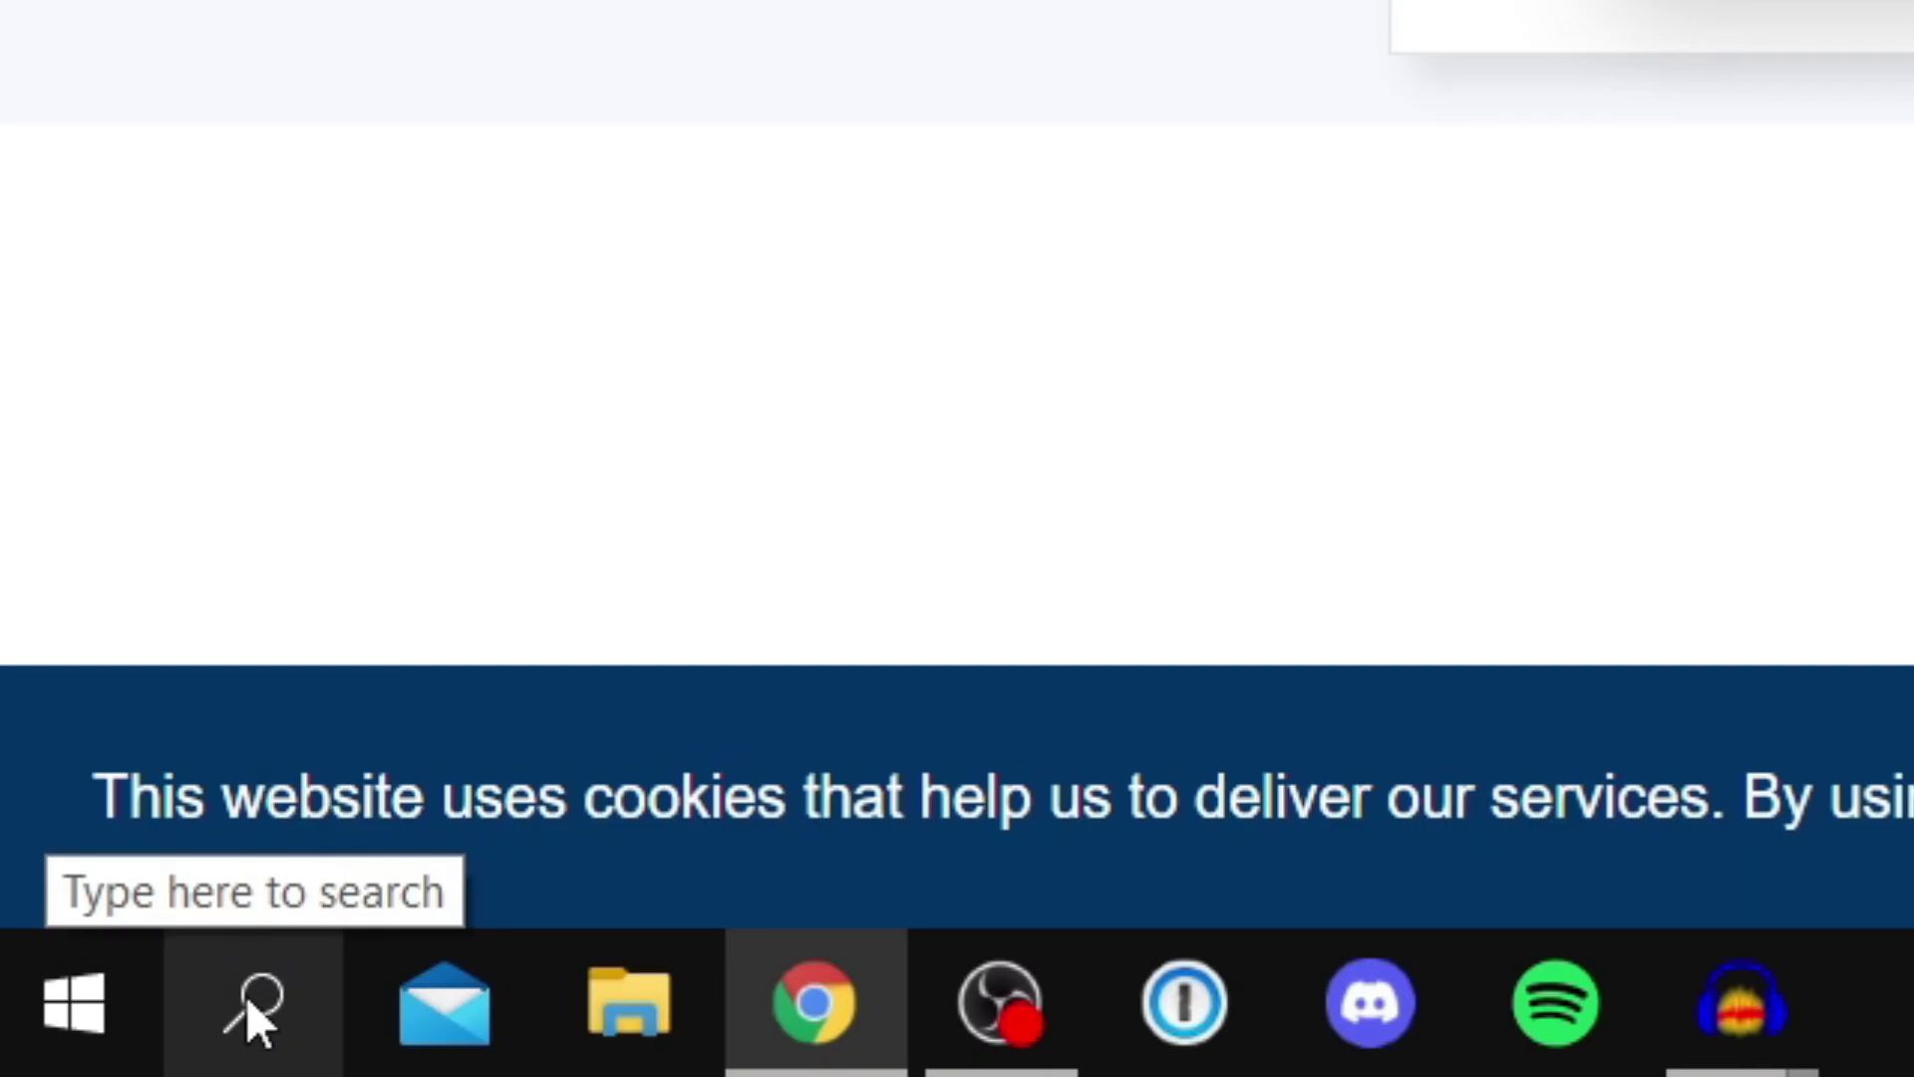
- Bring up Windows search over the FossHub Audacity 3.1.3 download page
left_click(67, 1056)
left_click(258, 1004)
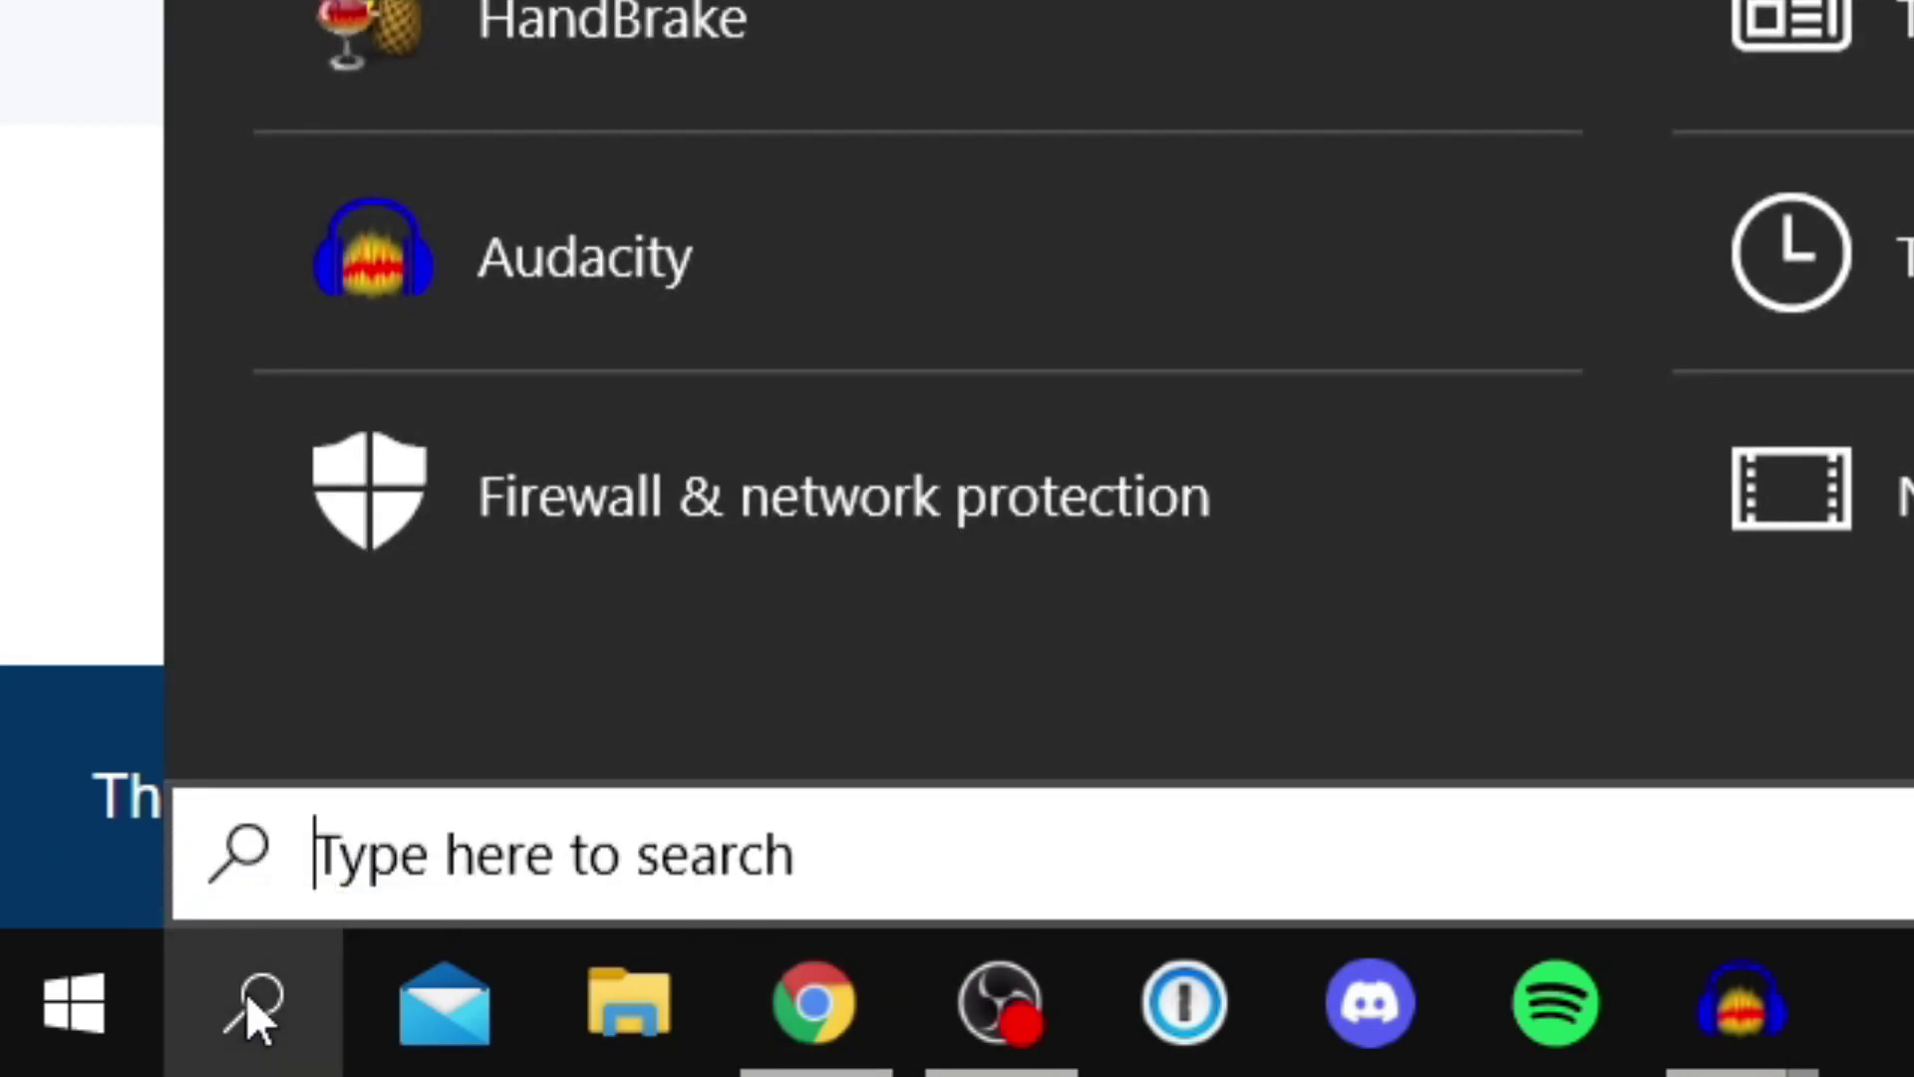
type("syste")
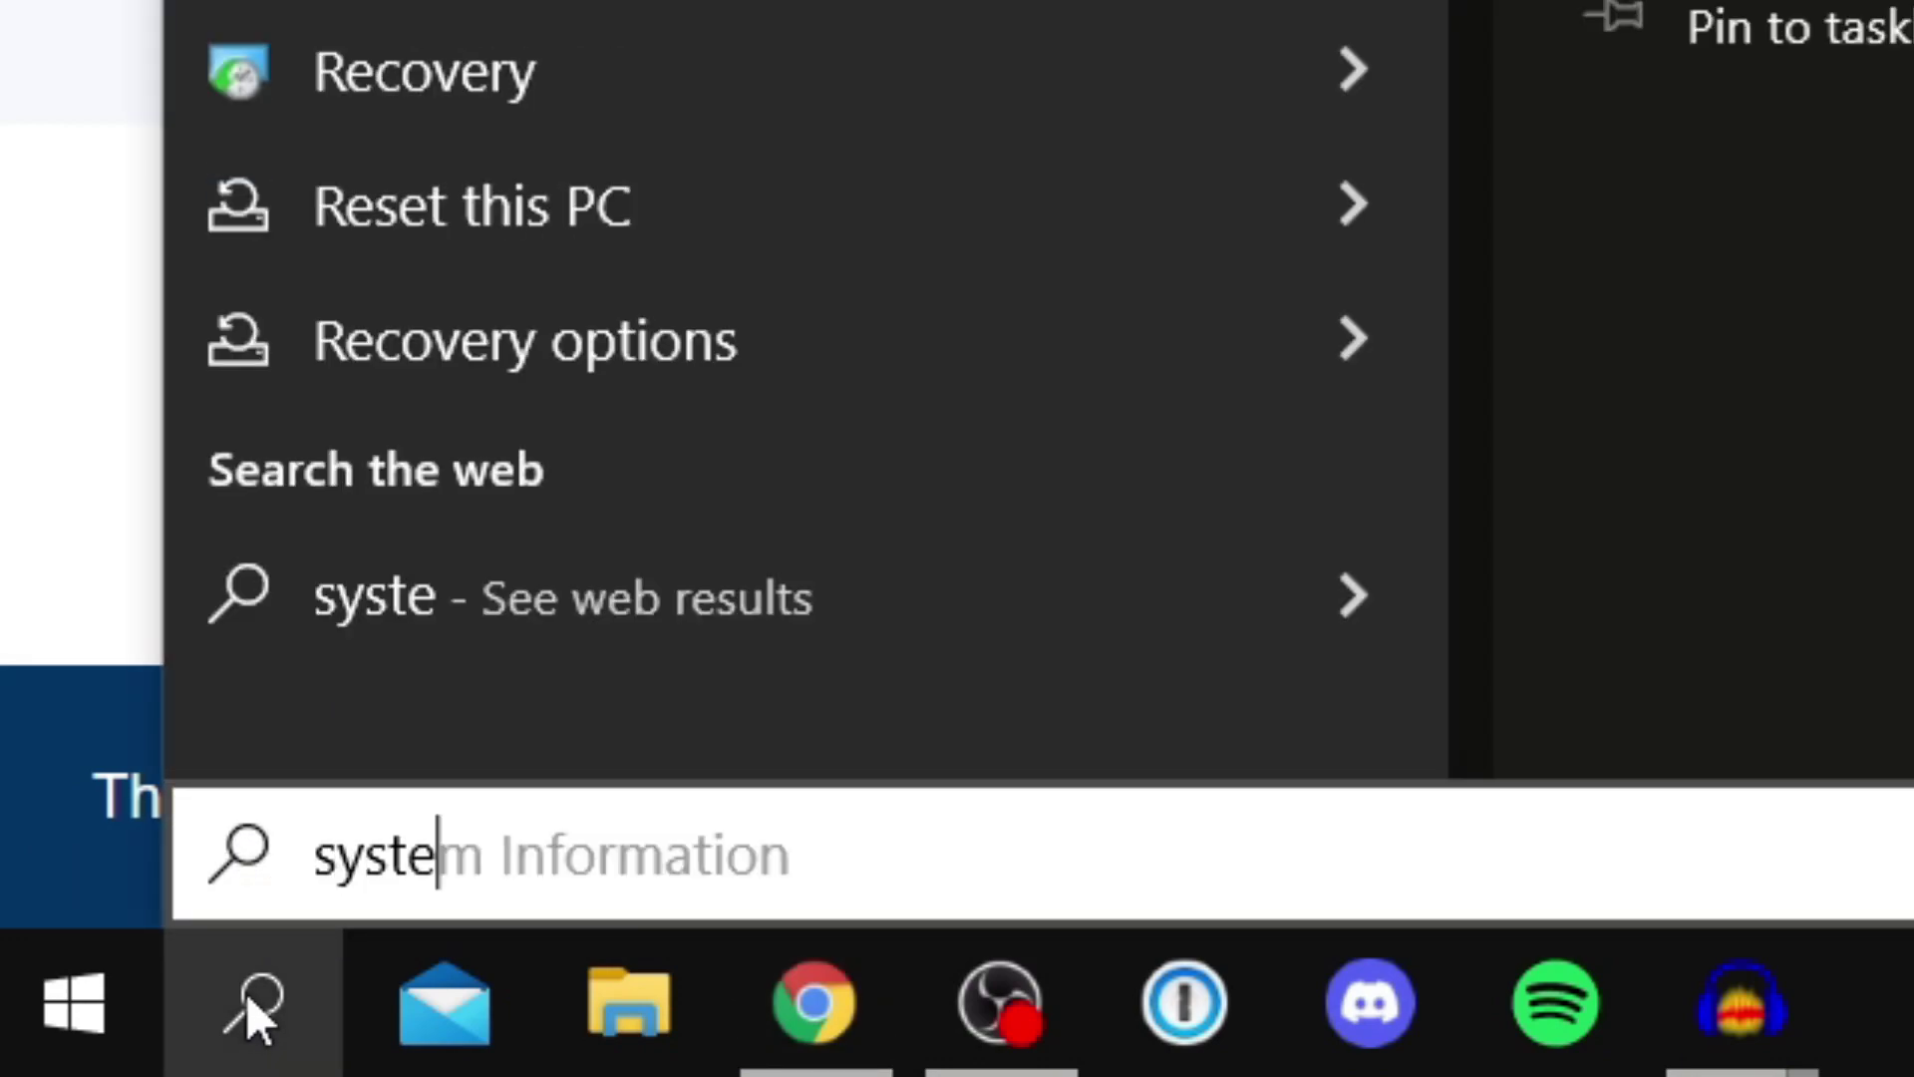
key("Return")
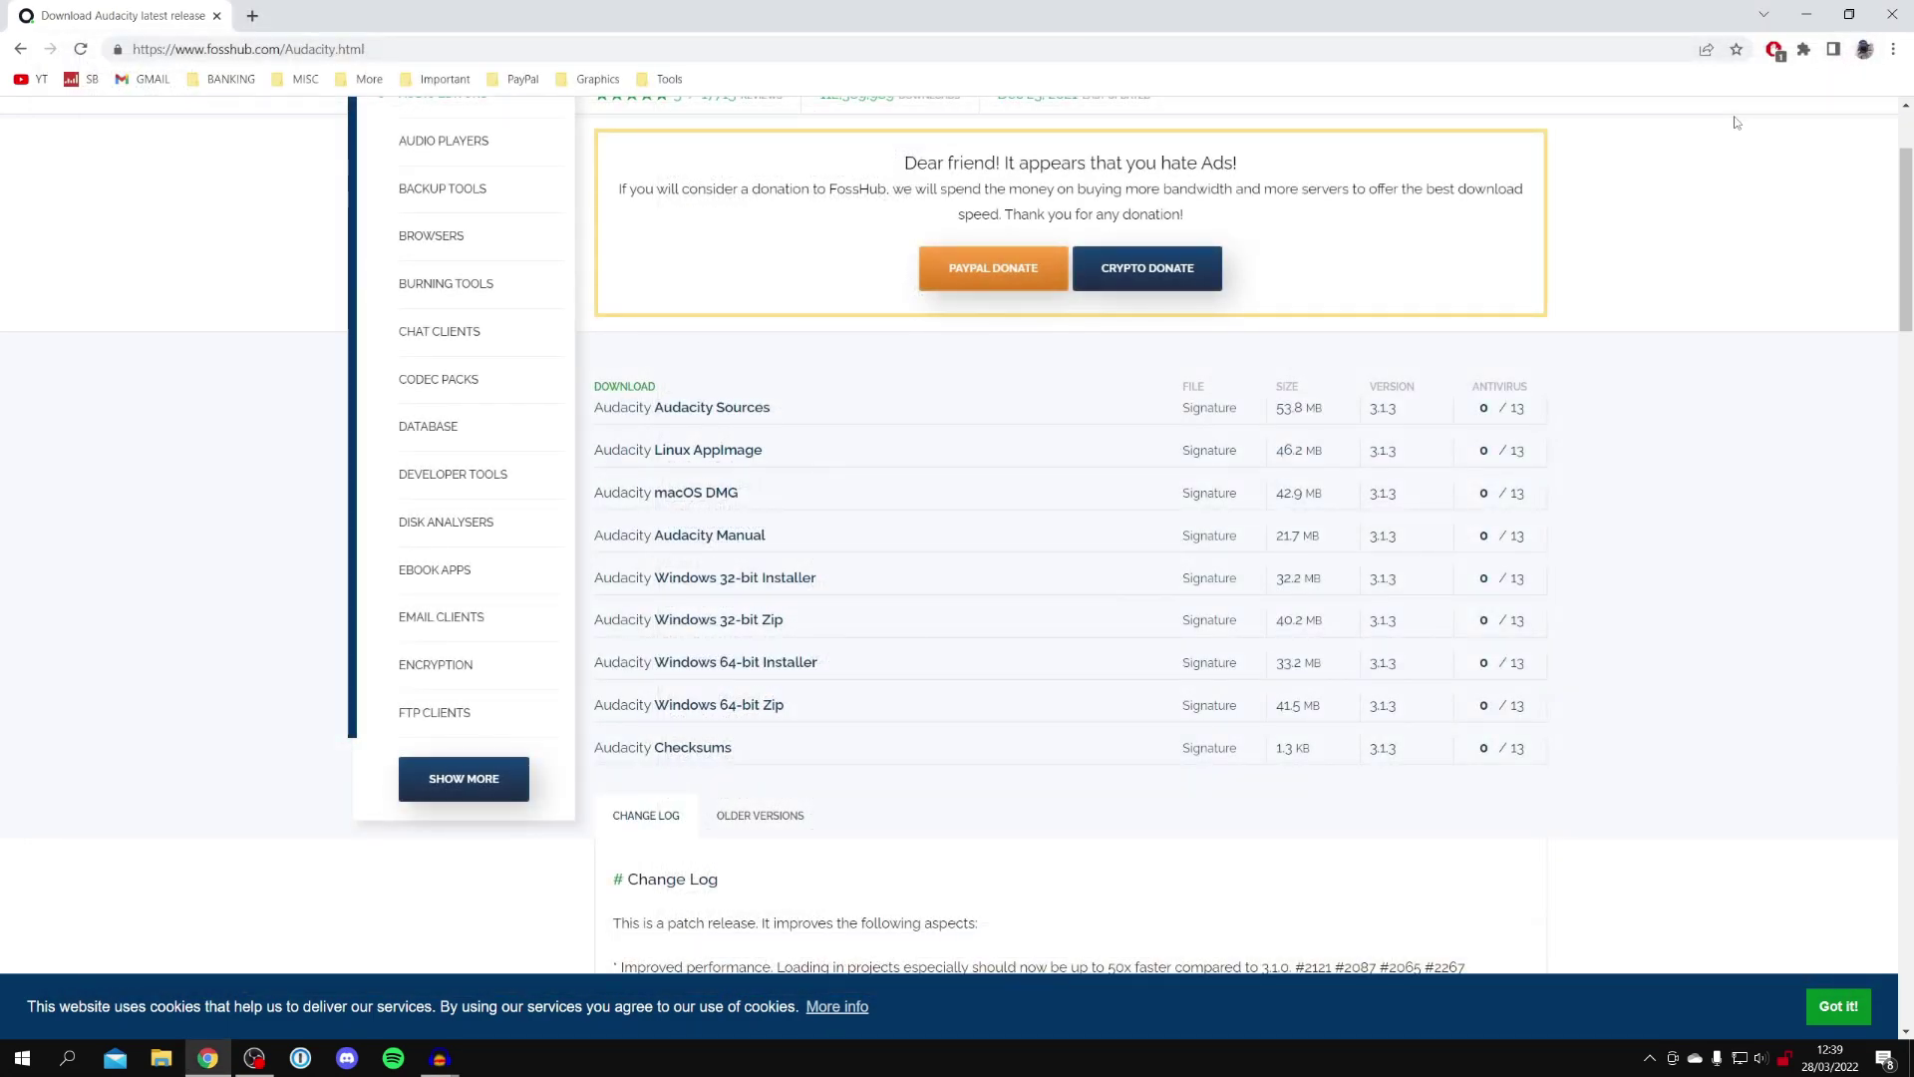
- Download the Audacity 3.1.3 Windows 64-bit installer from FossHub
left_click(744, 667)
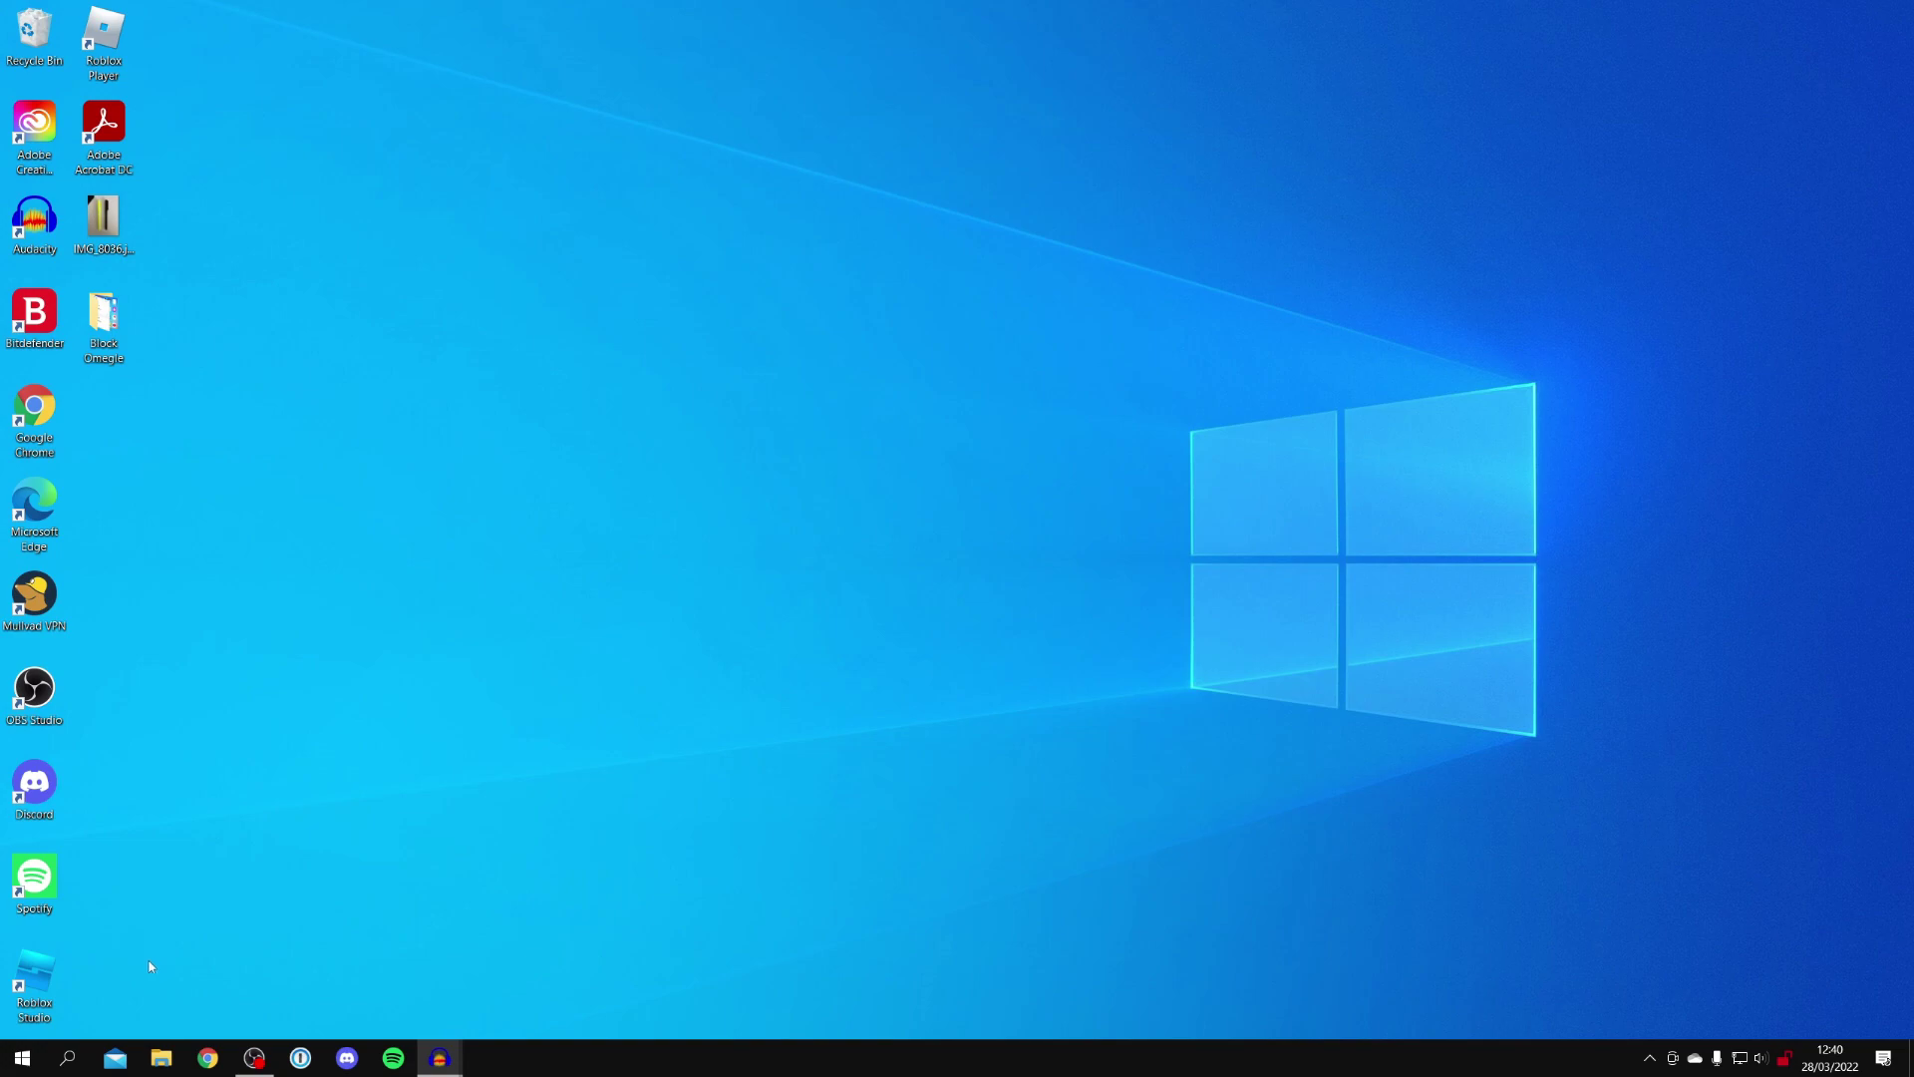
- Launch Audacity from Windows search, showing its empty project window
left_click(68, 1059)
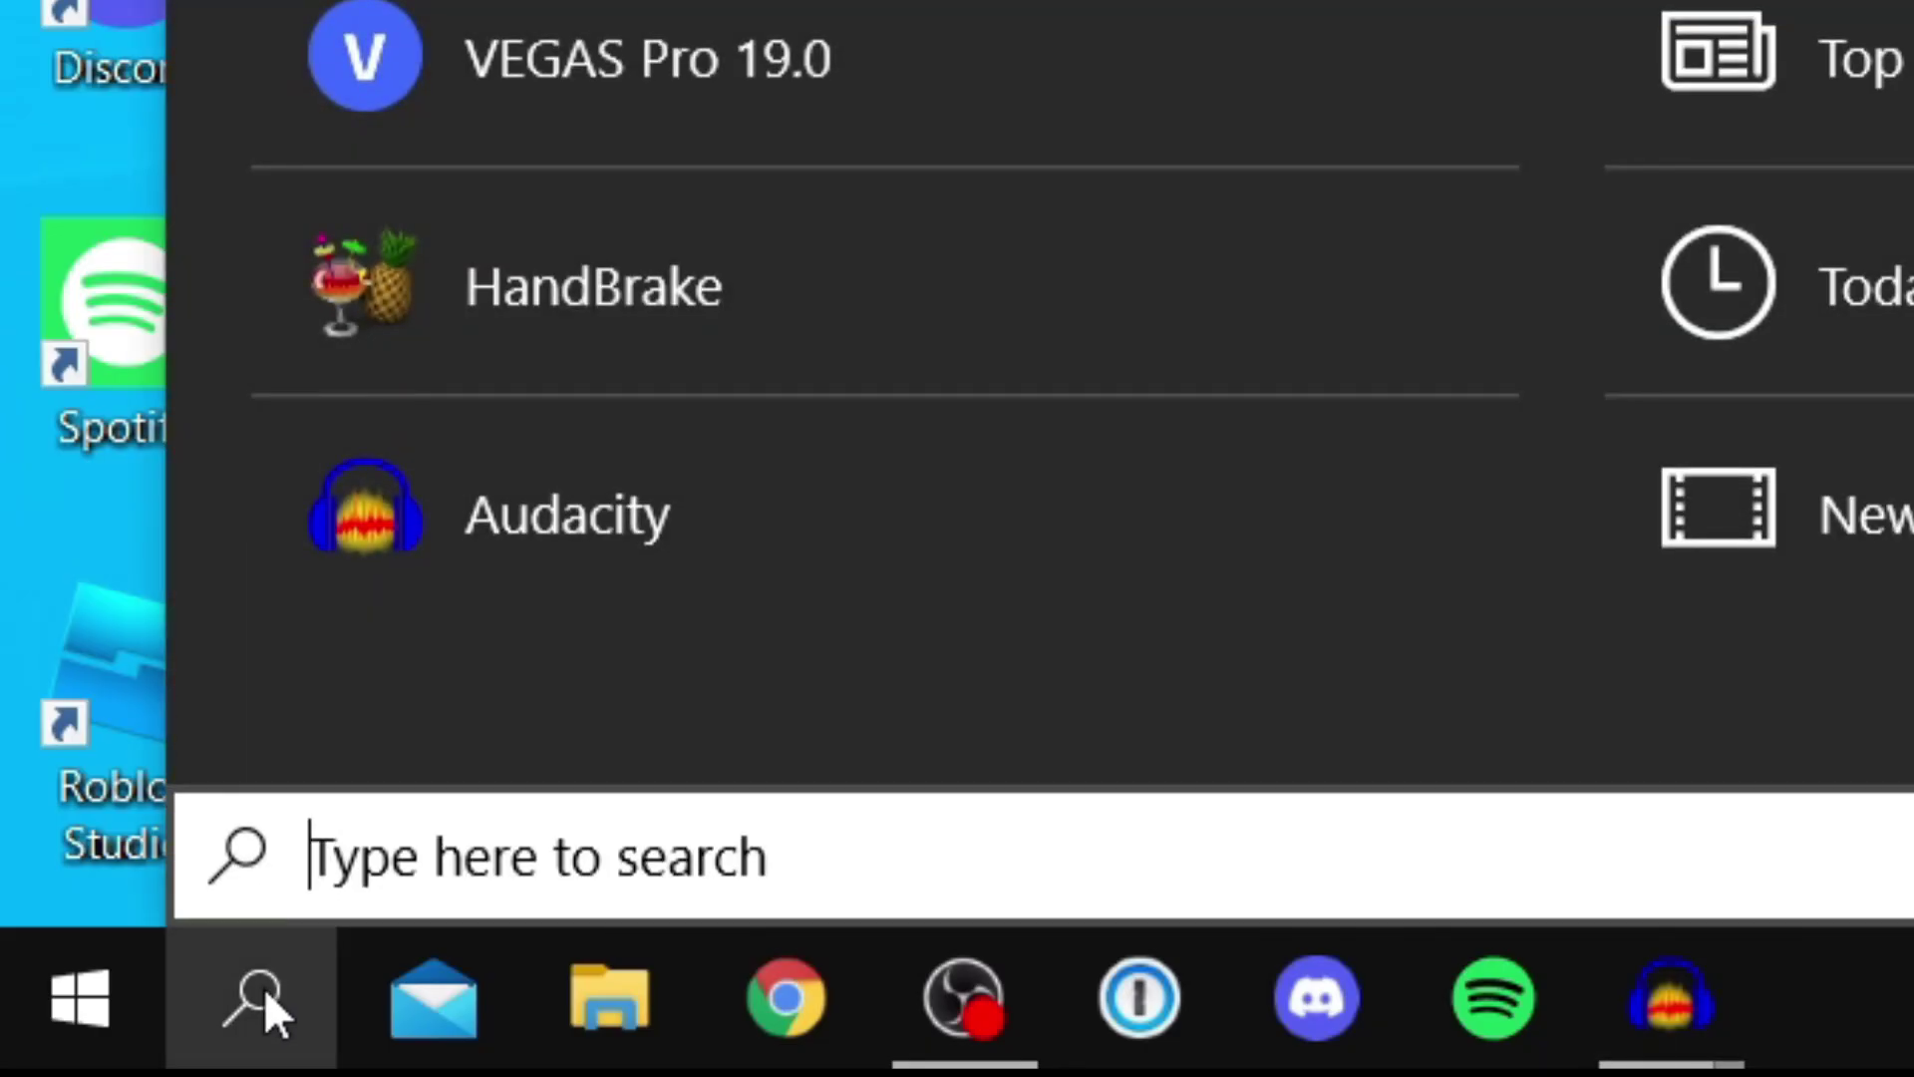
type("aud")
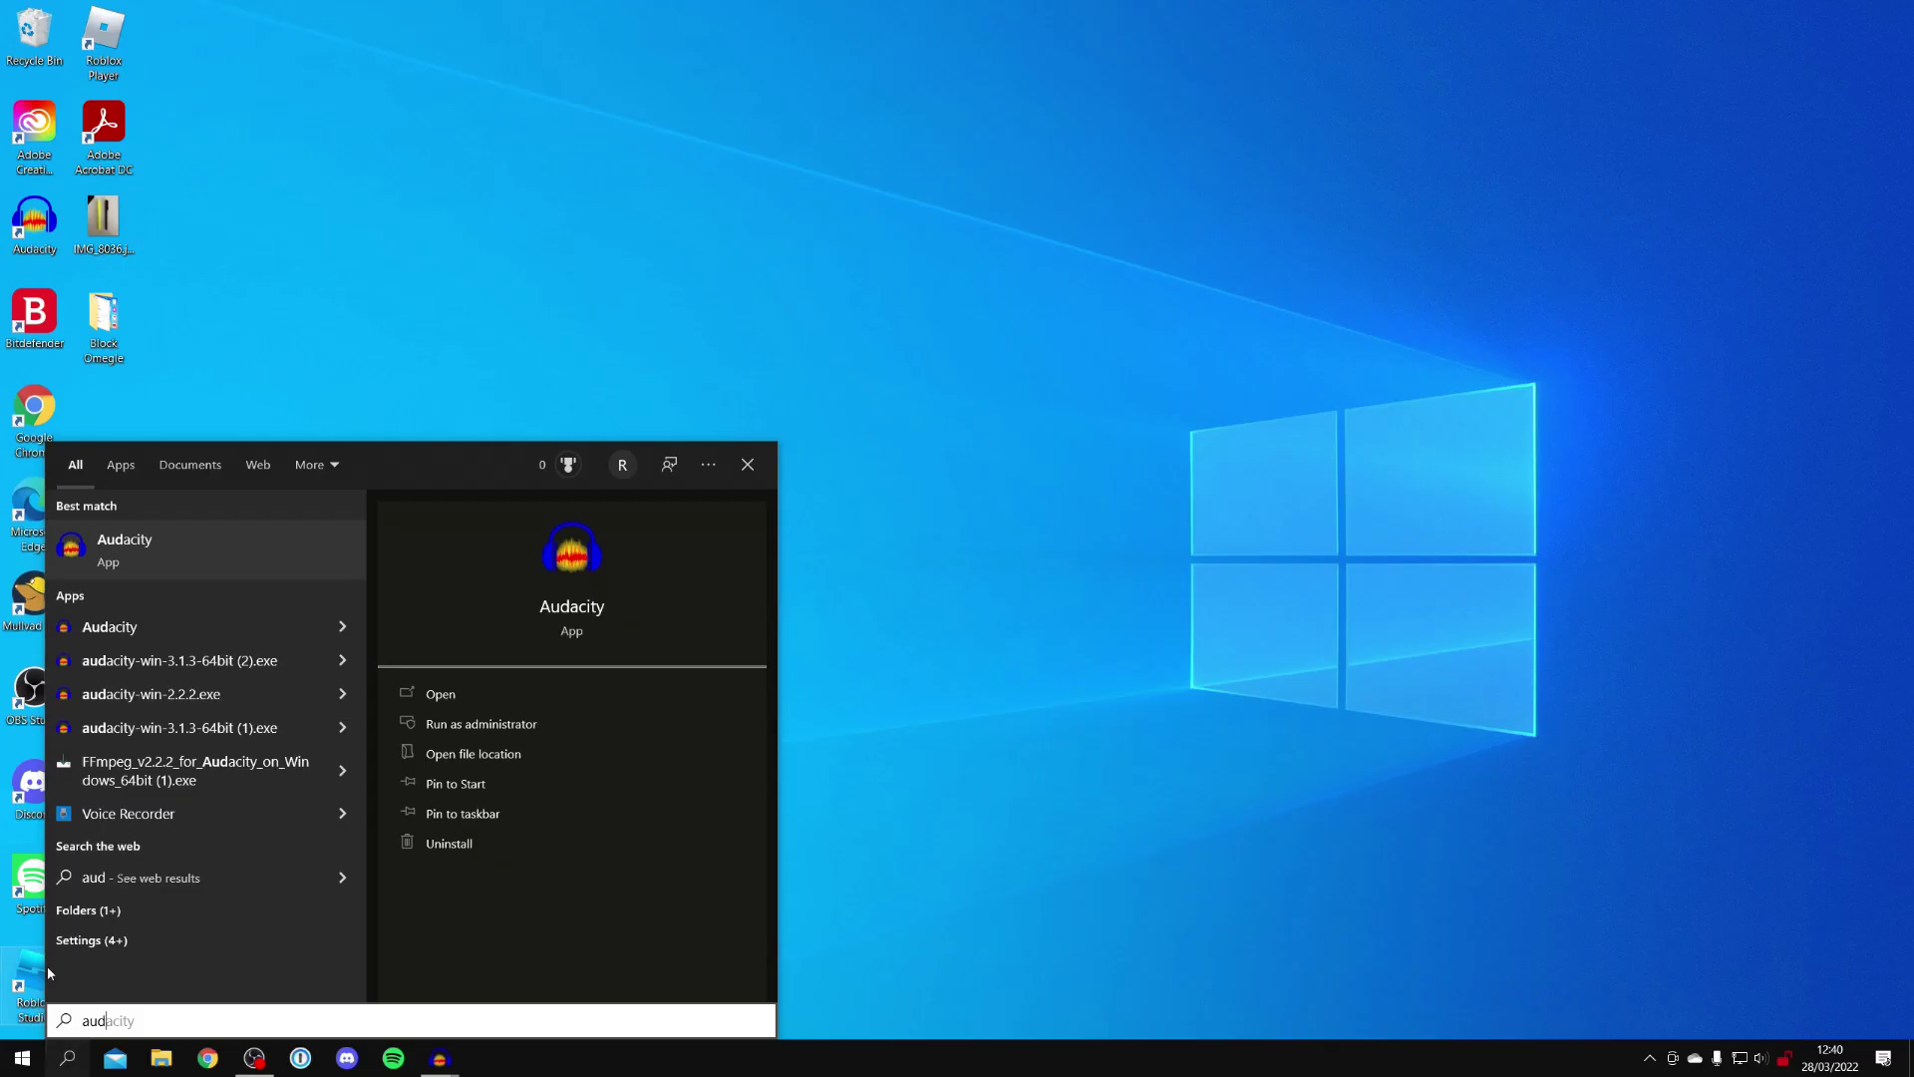
key("Escape")
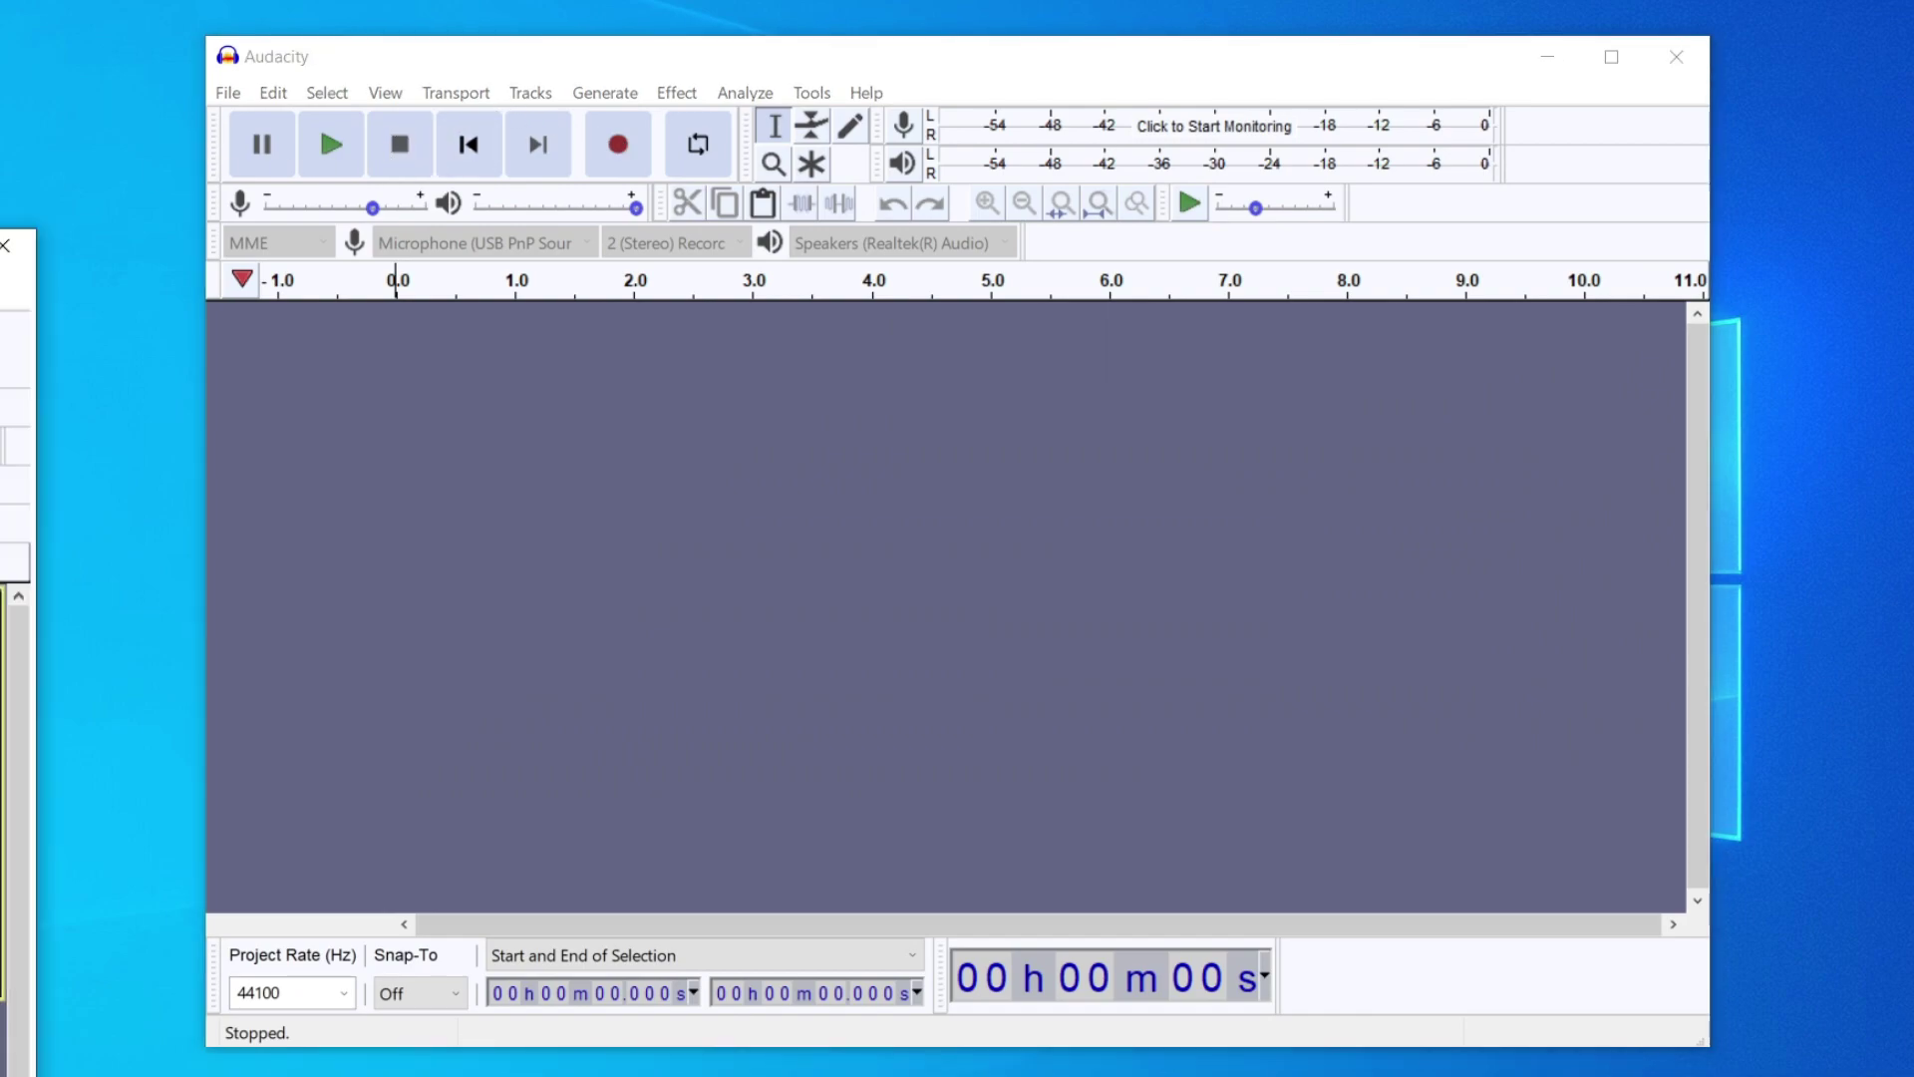
mouse_move(838, 166)
left_mouse_down()
mouse_move(1029, 162)
mouse_move(30, 162)
left_mouse_up()
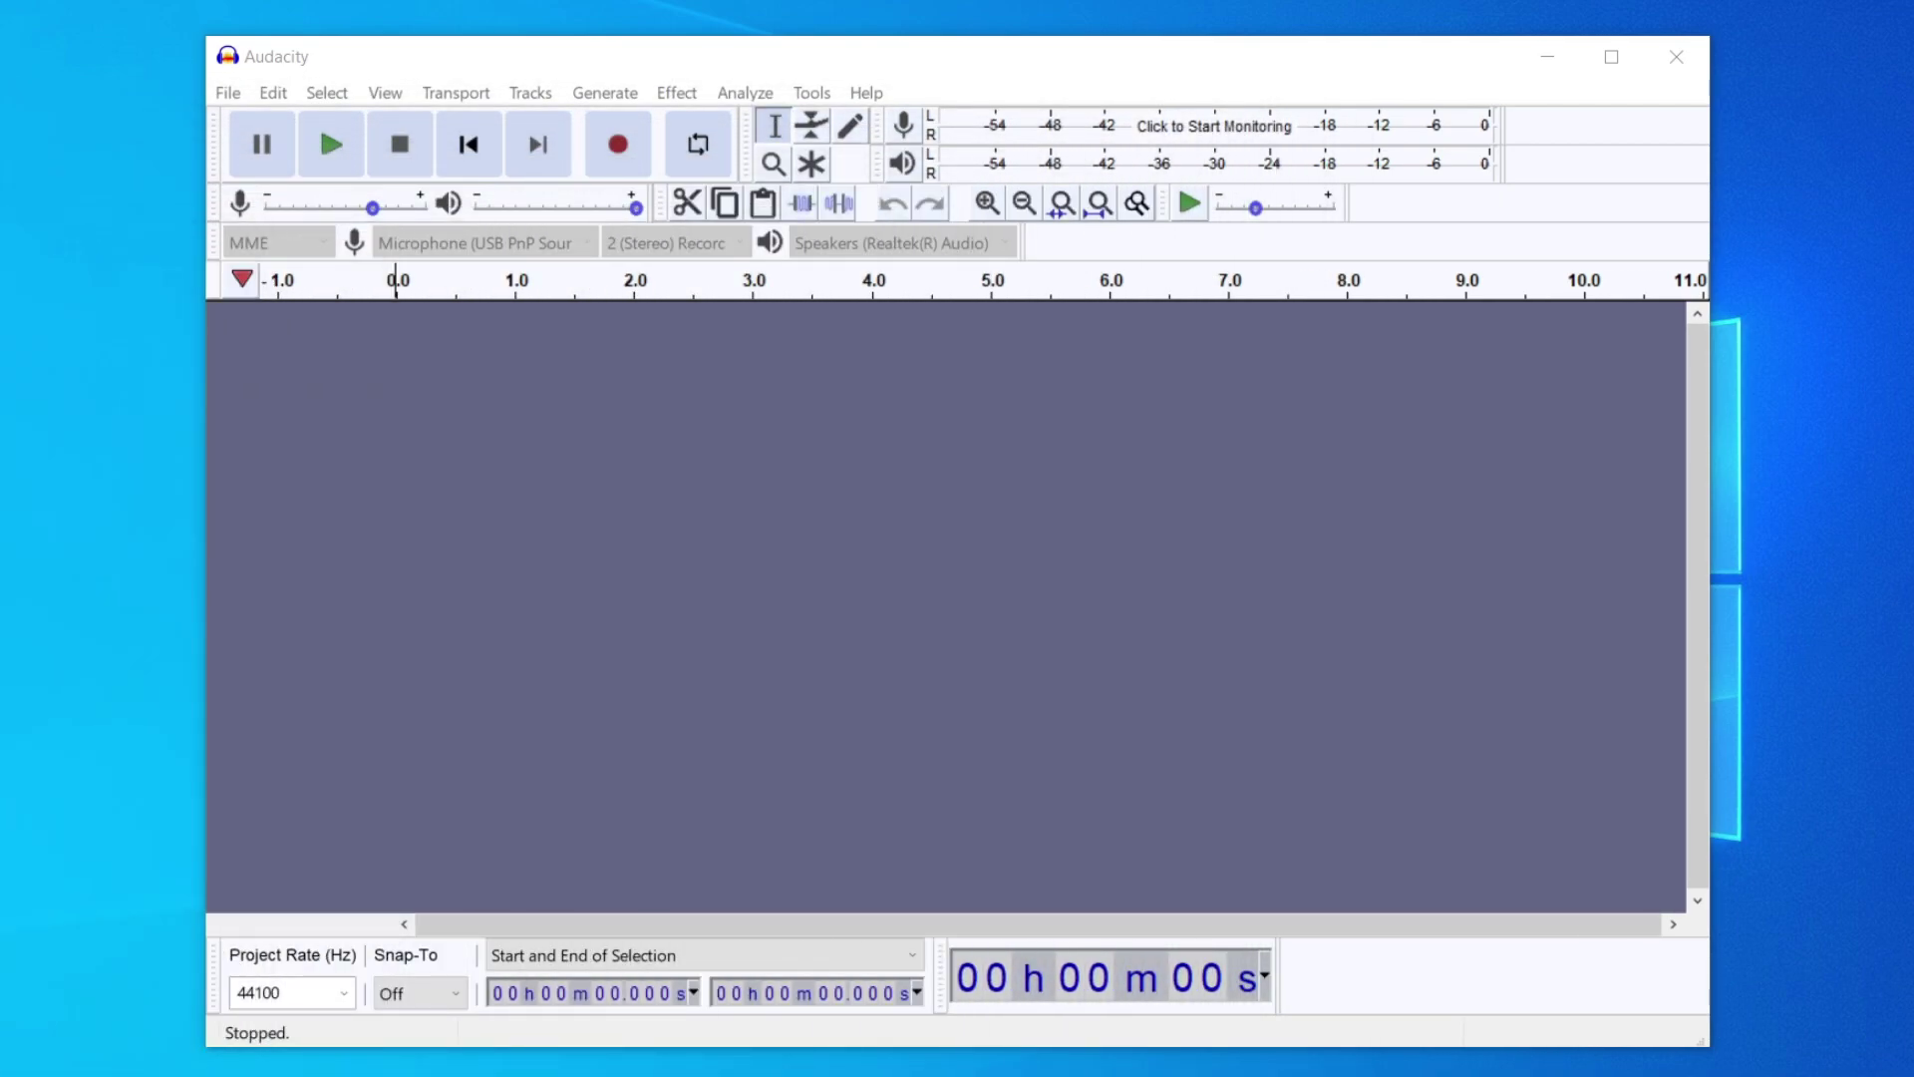
left_click(709, 59)
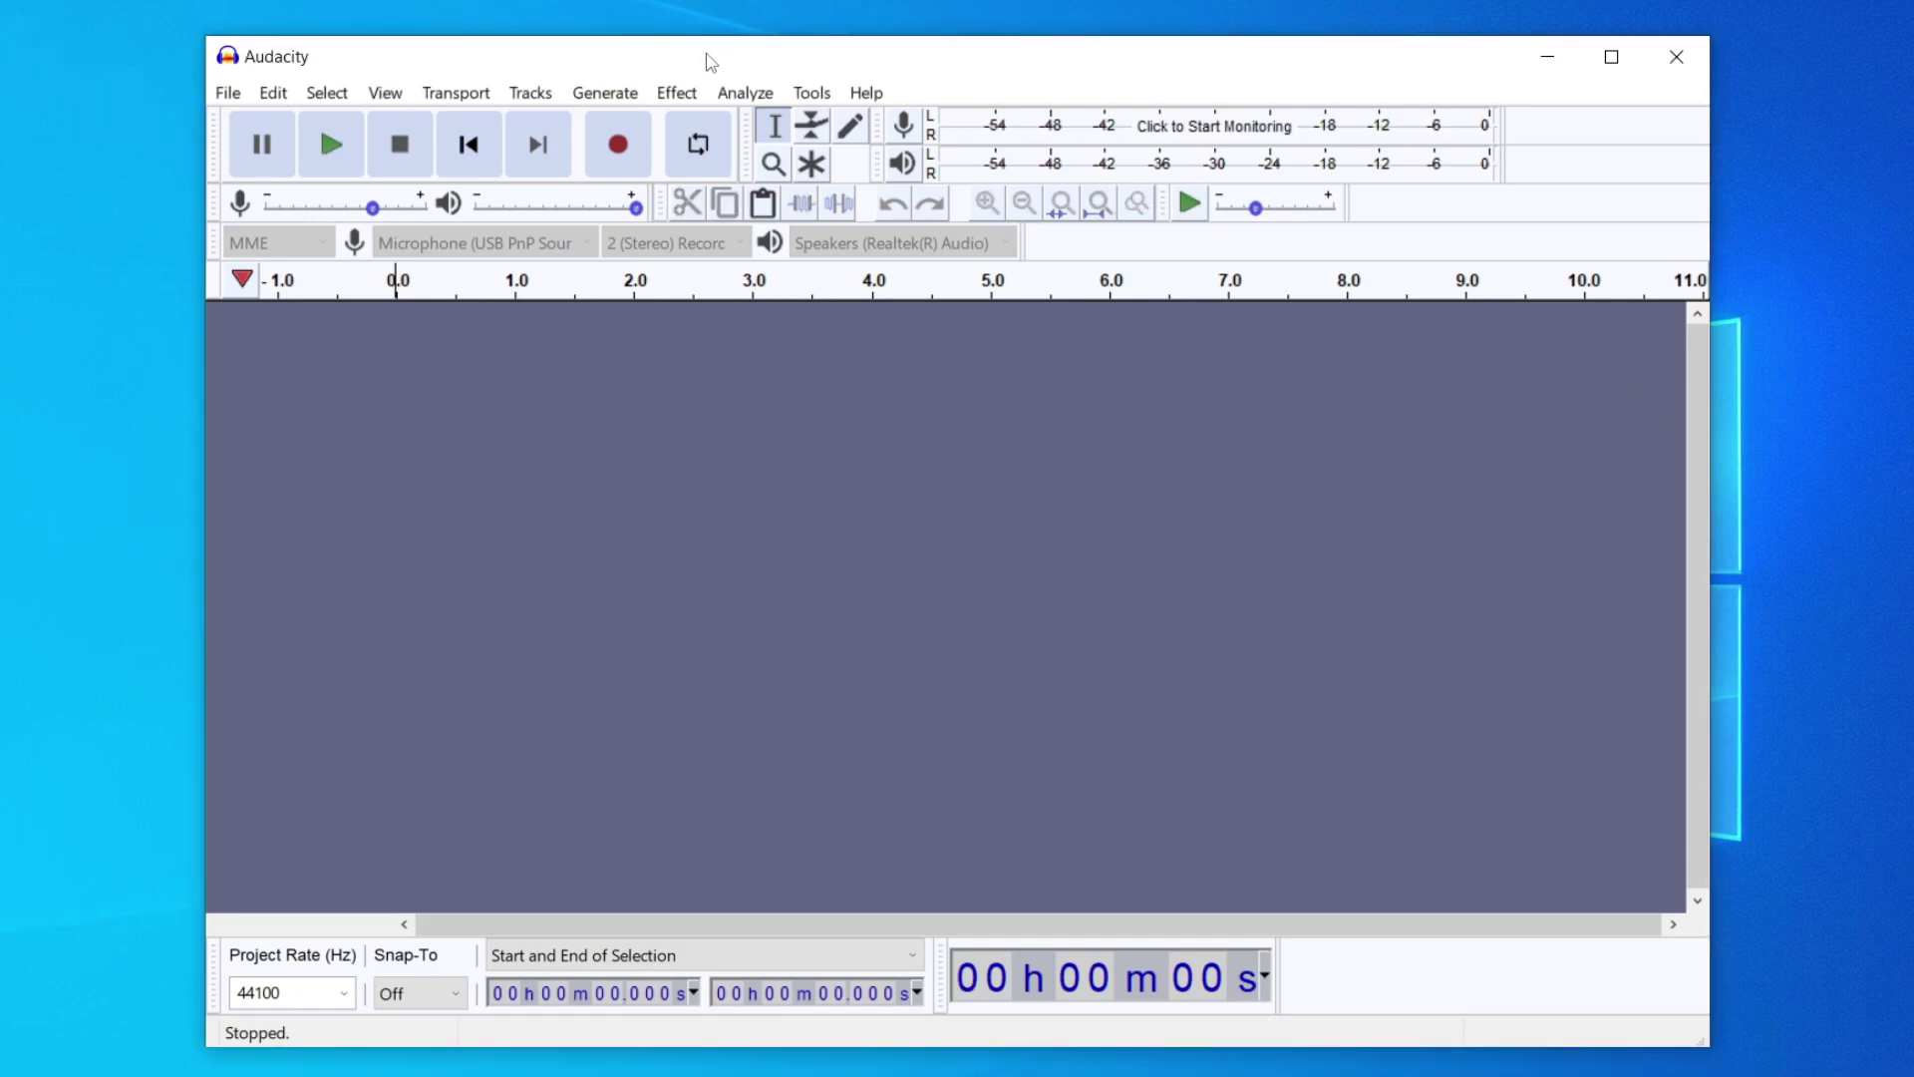
left_click(677, 93)
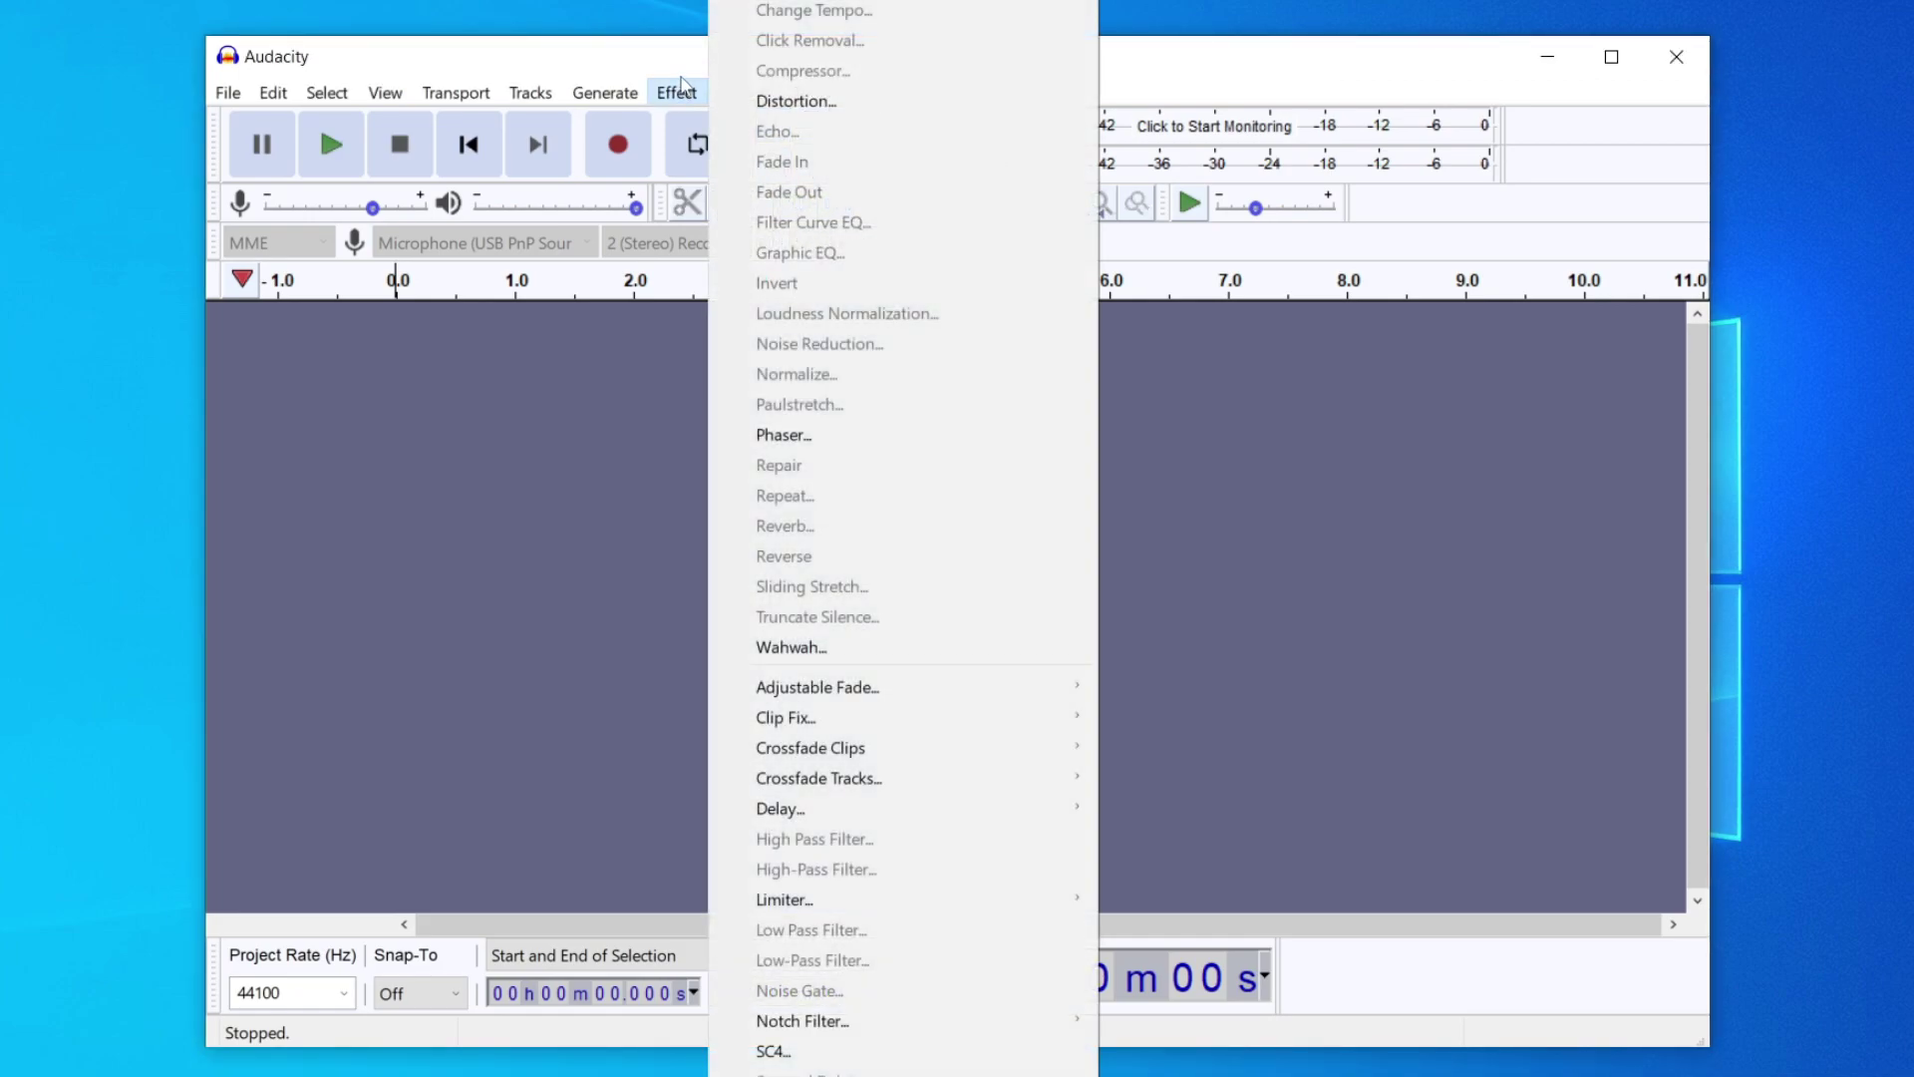
left_click(681, 87)
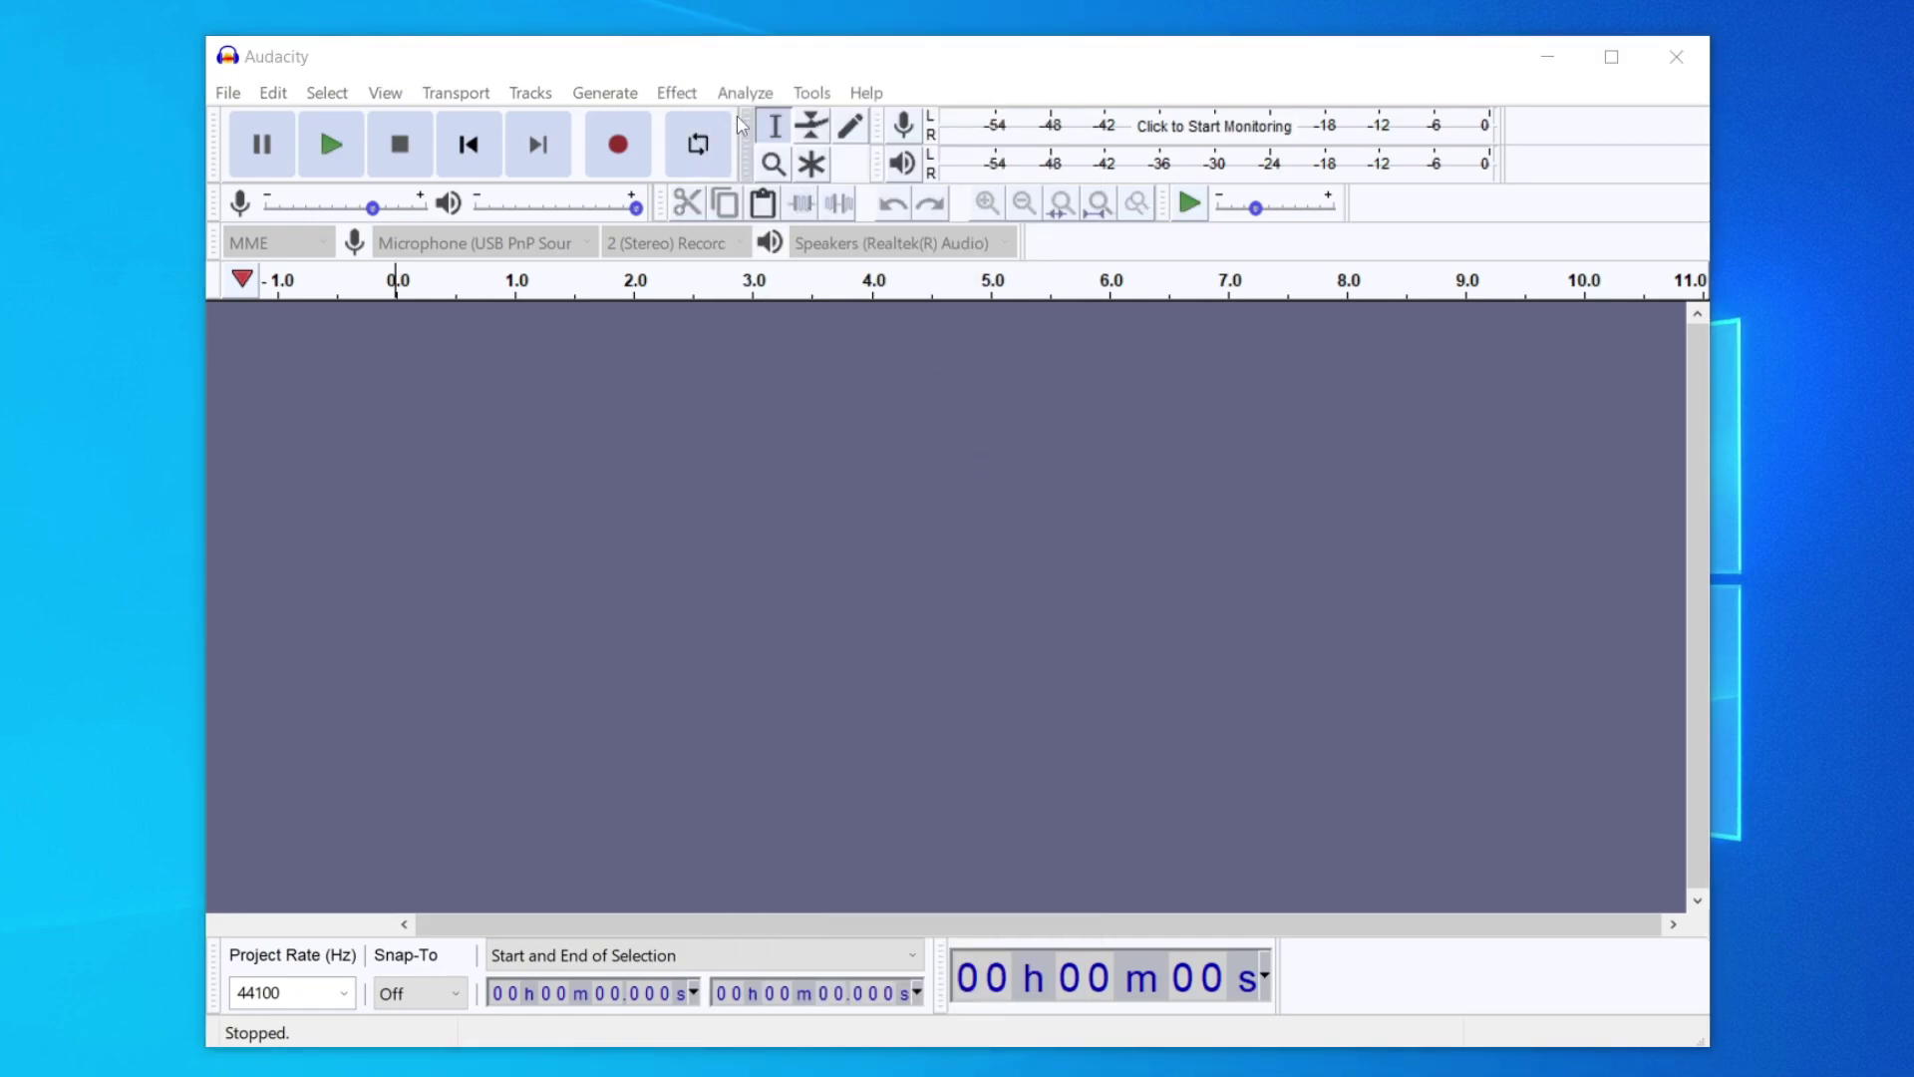
left_click(678, 93)
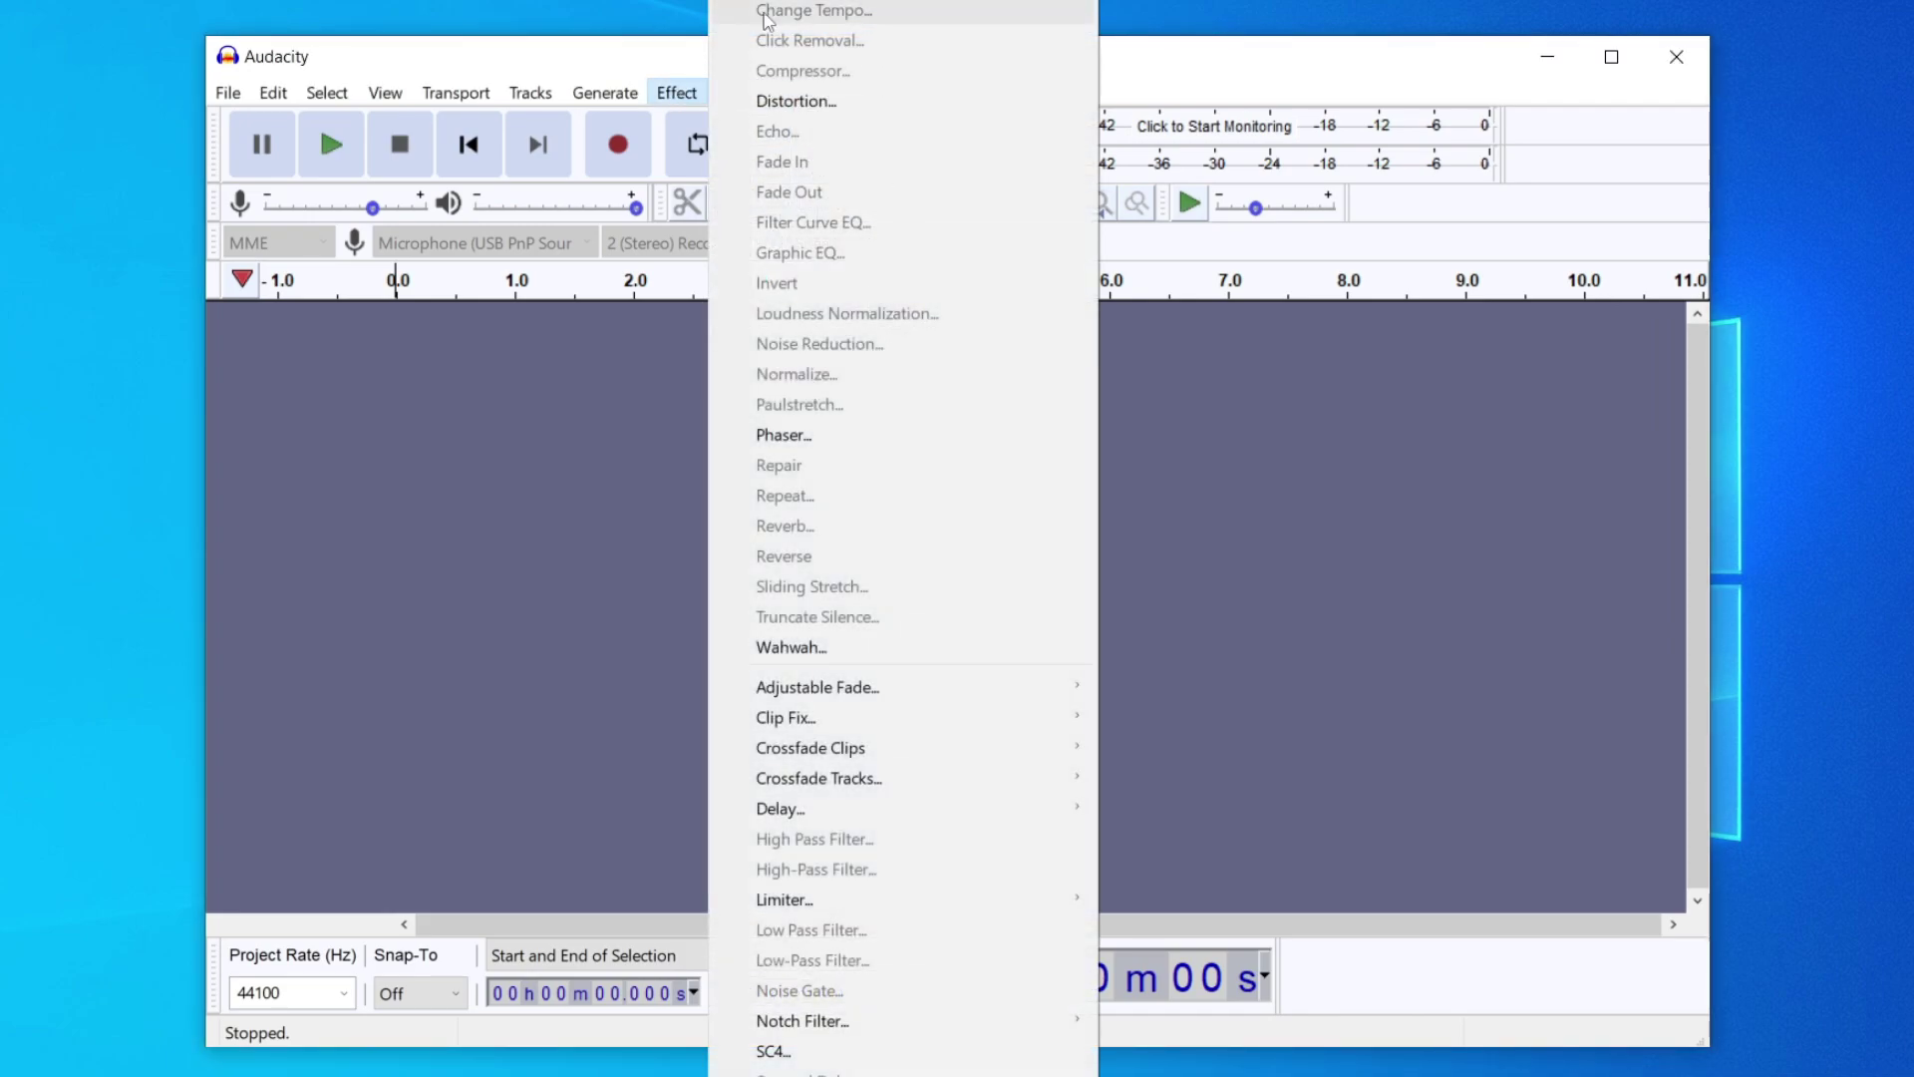
left_click(614, 57)
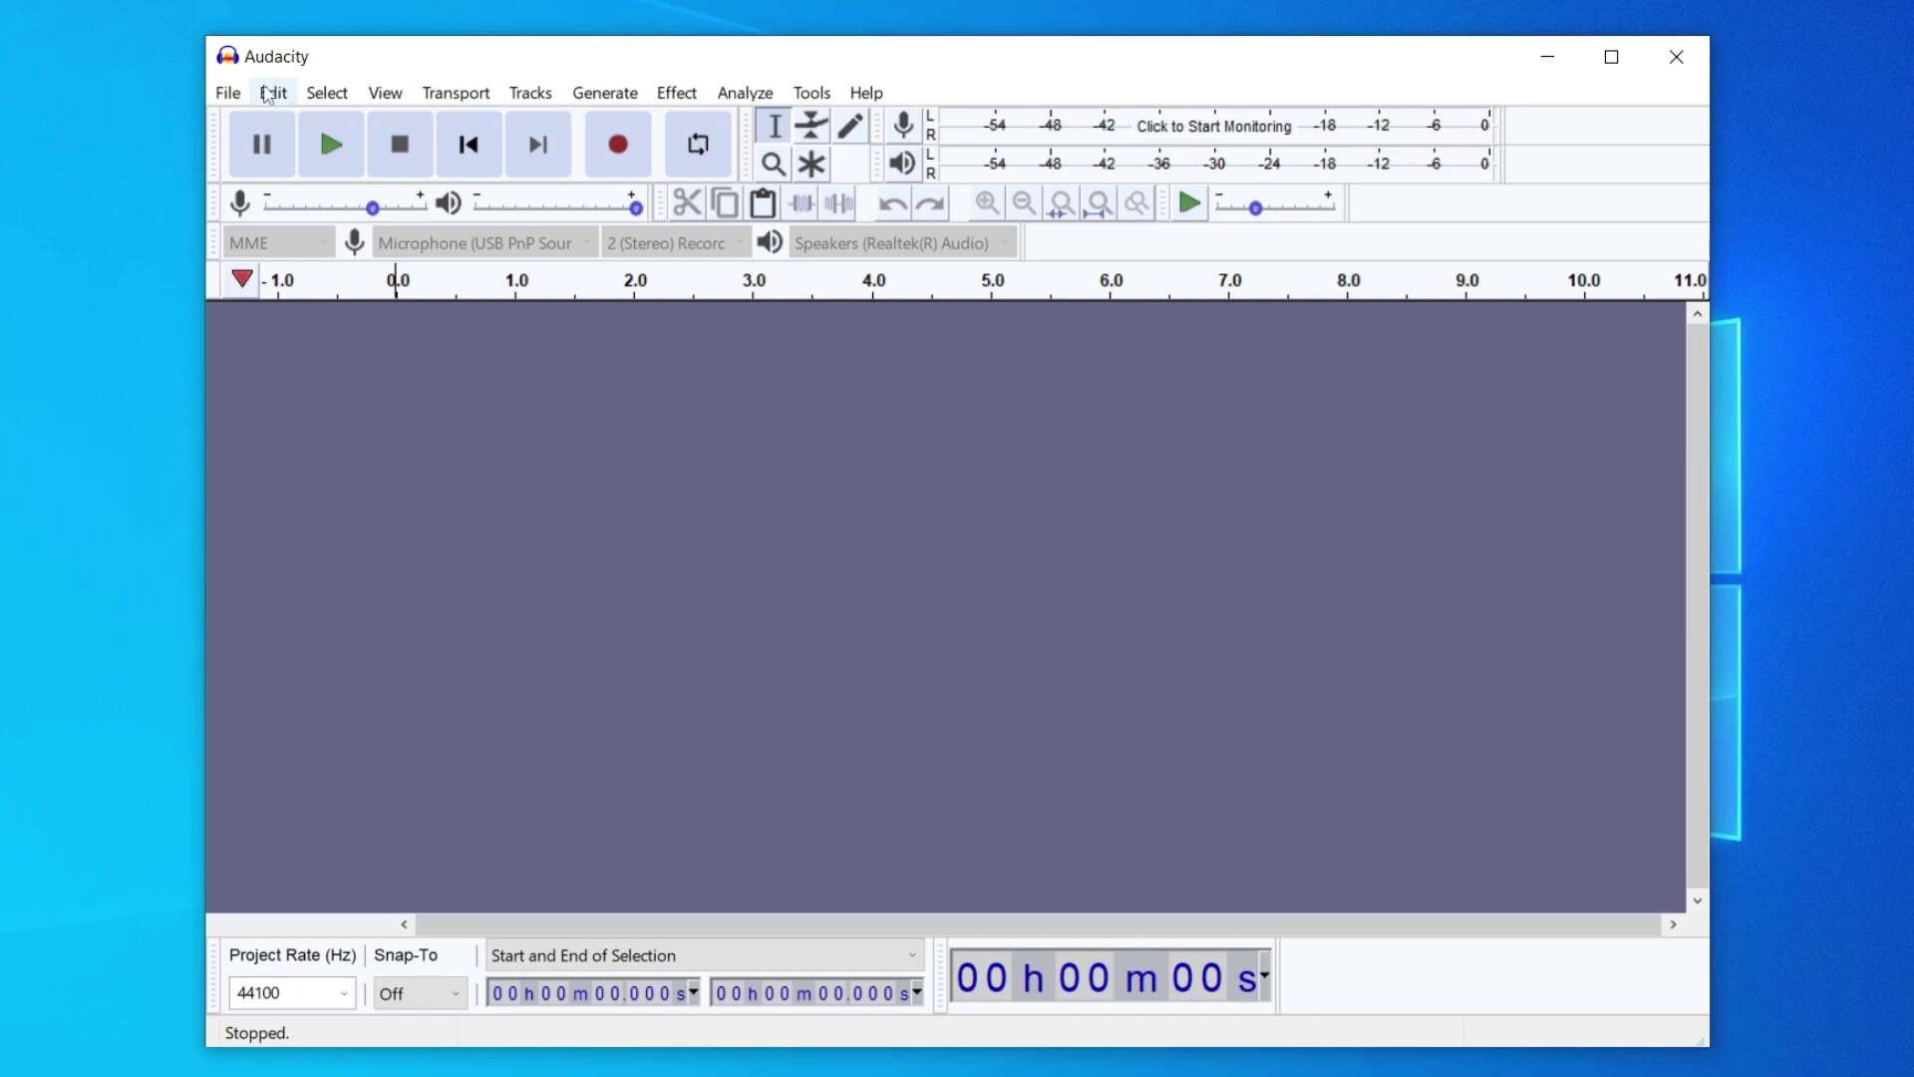
left_click(227, 93)
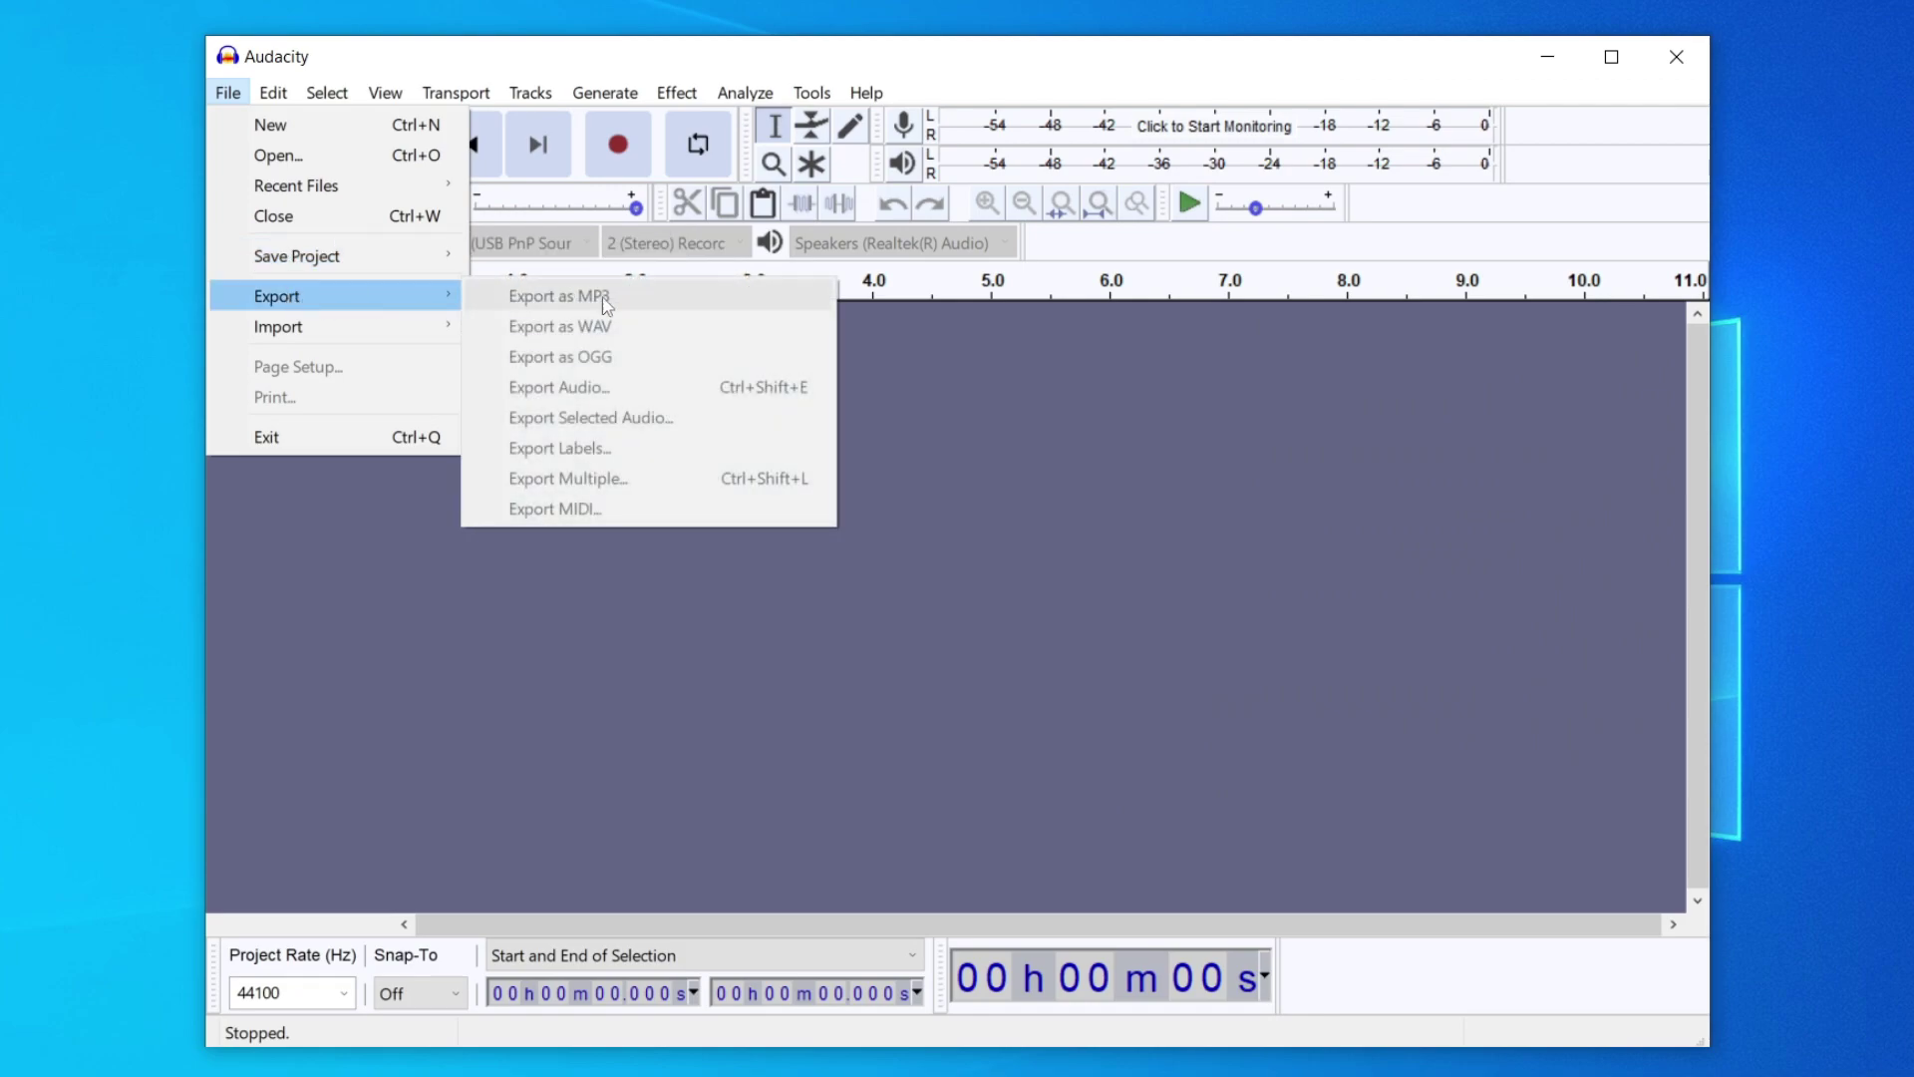
mouse_move(277, 297)
left_click(636, 67)
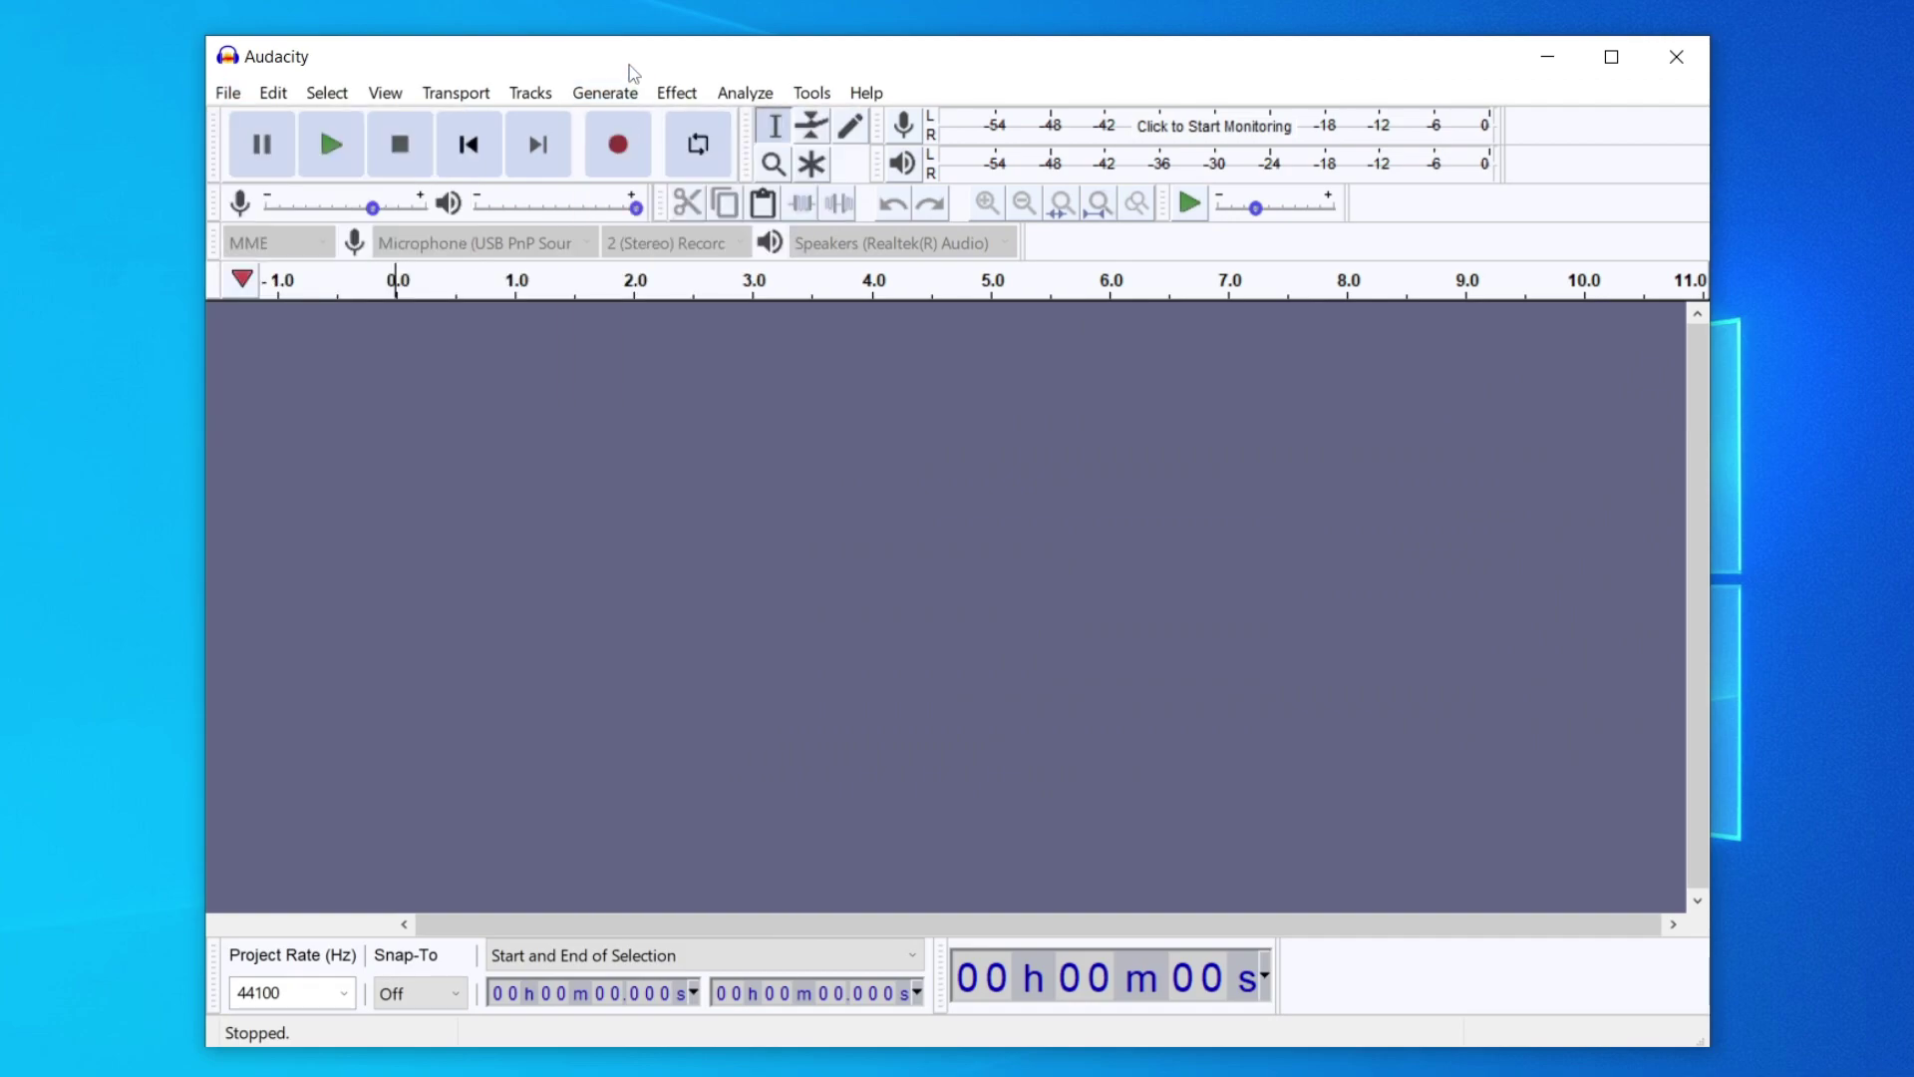